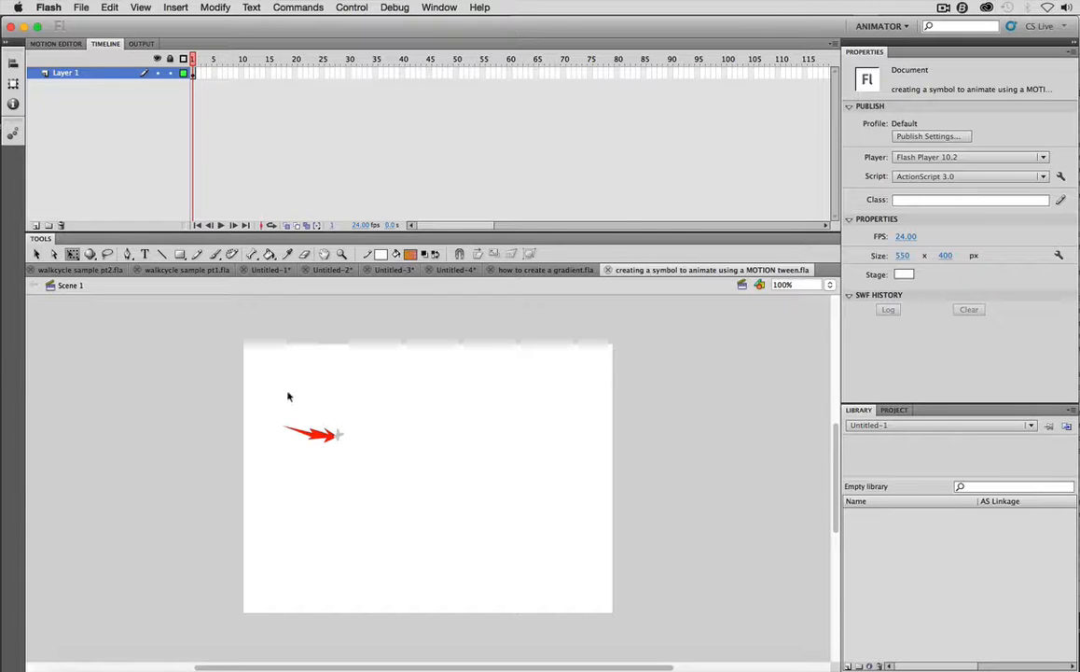
Rename Layer 1 as "shooting star".
{"action": "double_click", "coordinate": [63, 74]}
{"action": "type", "text": "sh"}
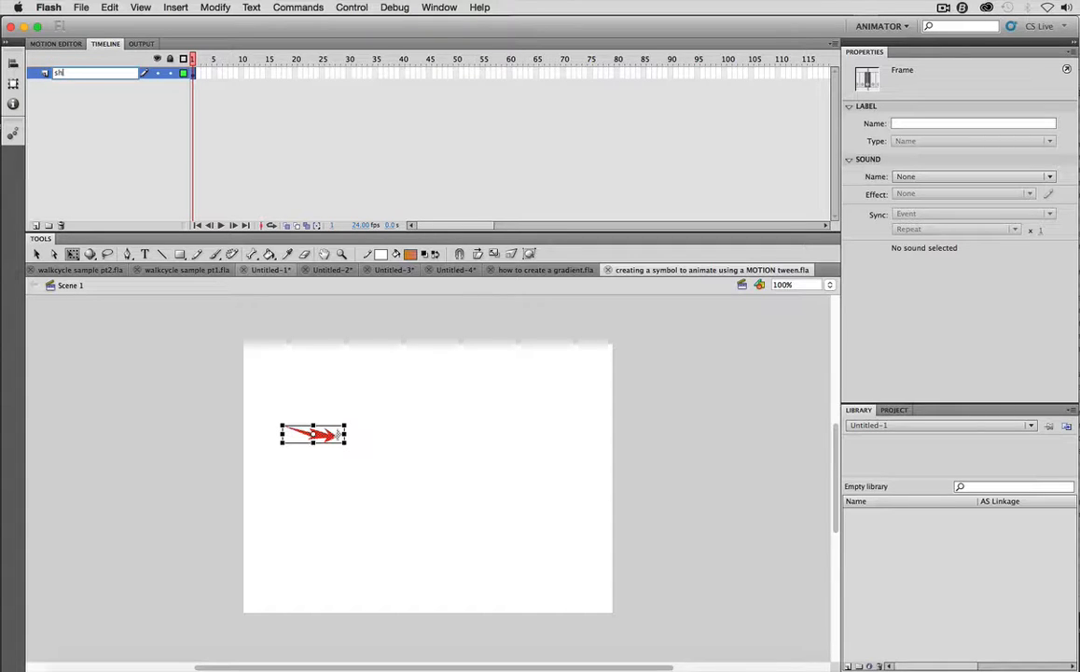
{"action": "type", "text": "ooting star"}
{"action": "key", "text": "Return"}
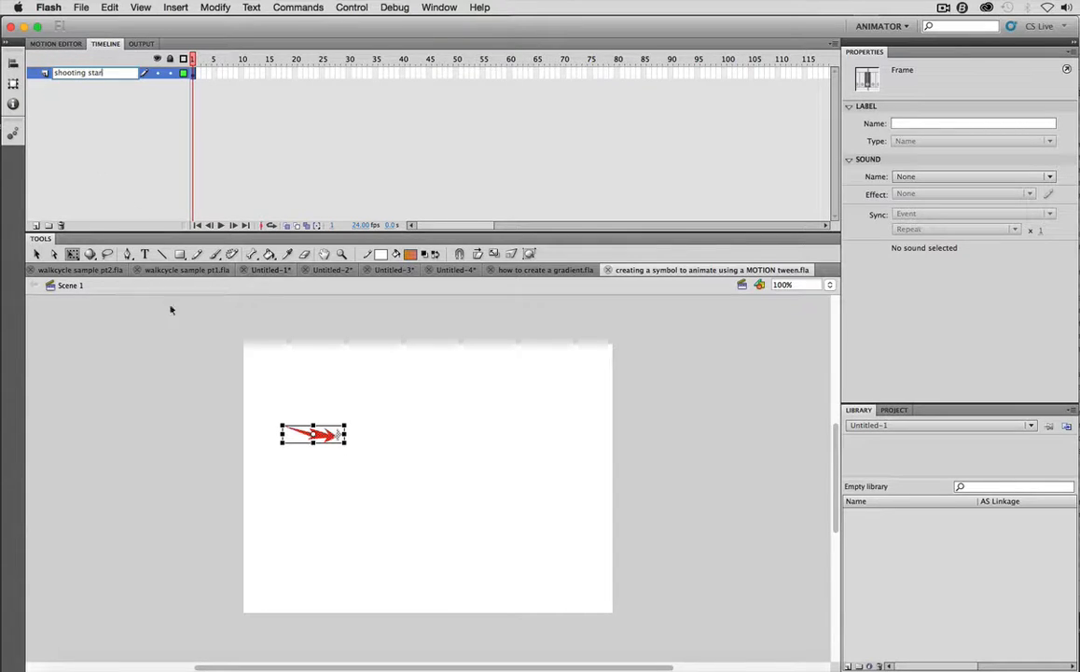
{"action": "left_click", "coordinate": [205, 341]}
Convert the red star shape on the stage to a Graphic symbol named "shooting star".
{"action": "left_click_drag", "start_coordinate": [281, 453], "coordinate": [282, 454]}
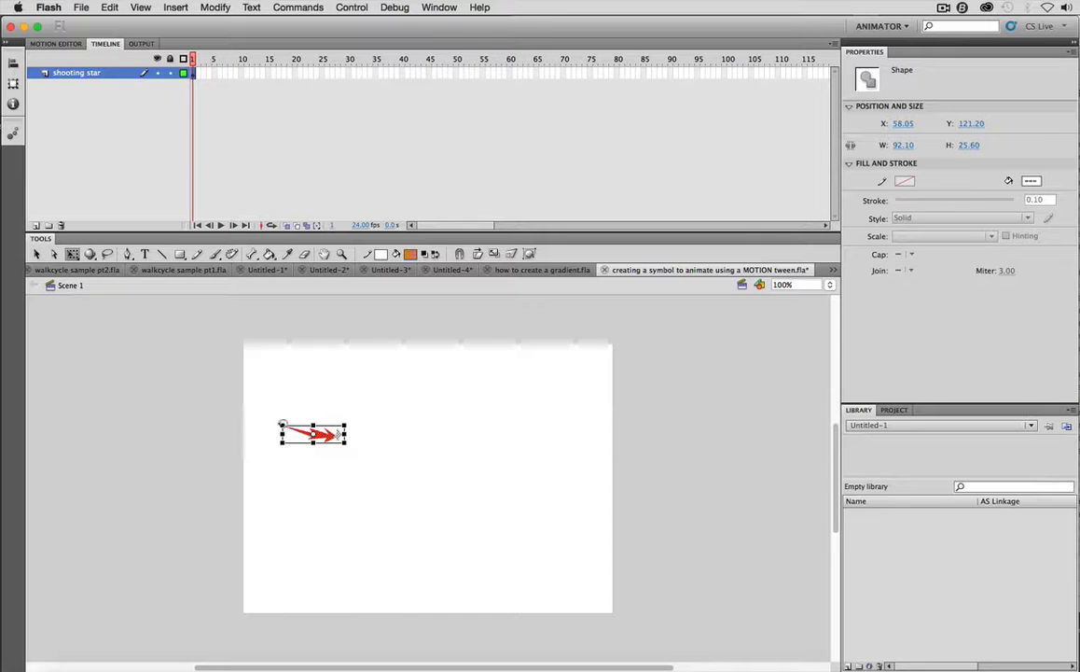
{"action": "left_click", "coordinate": [298, 425]}
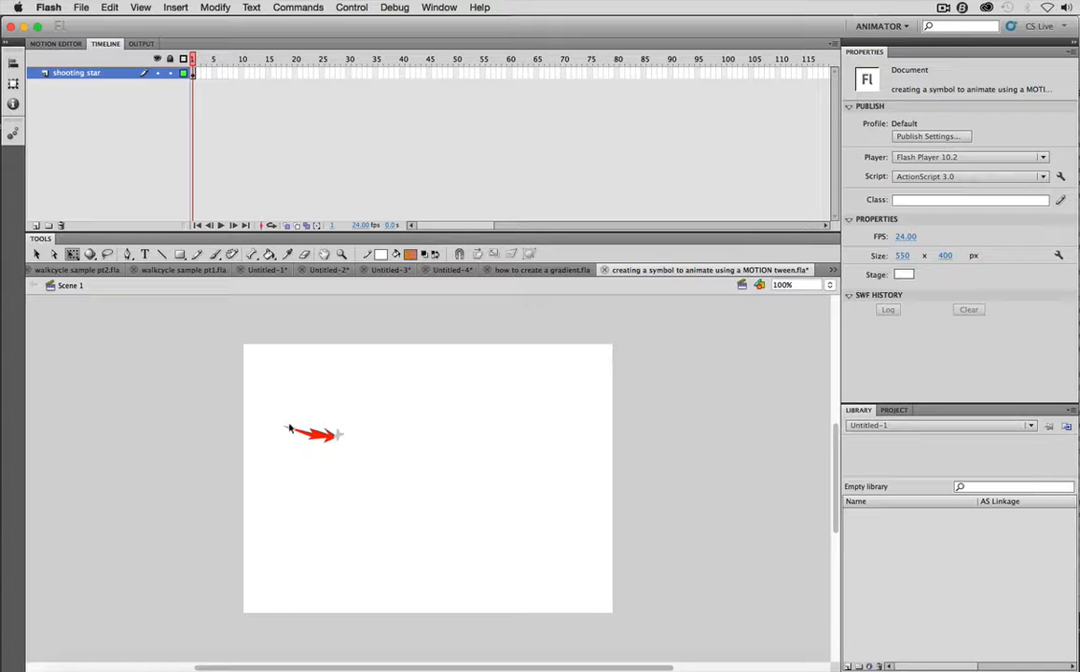
{"action": "left_click", "coordinate": [315, 433]}
{"action": "right_click", "coordinate": [322, 431]}
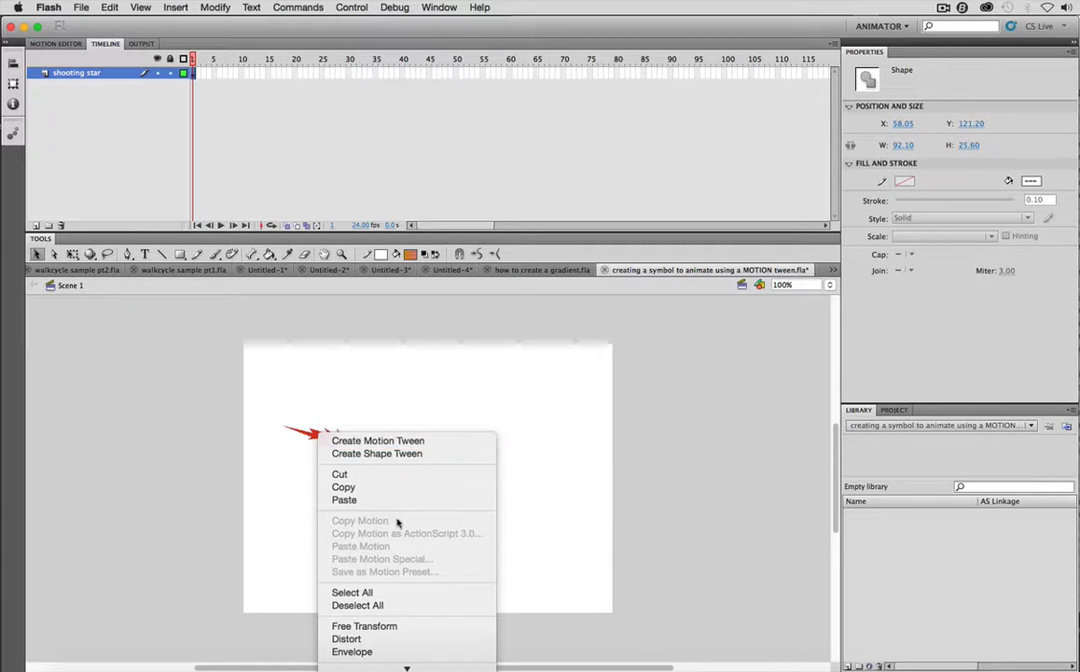
{"action": "left_click", "coordinate": [373, 651]}
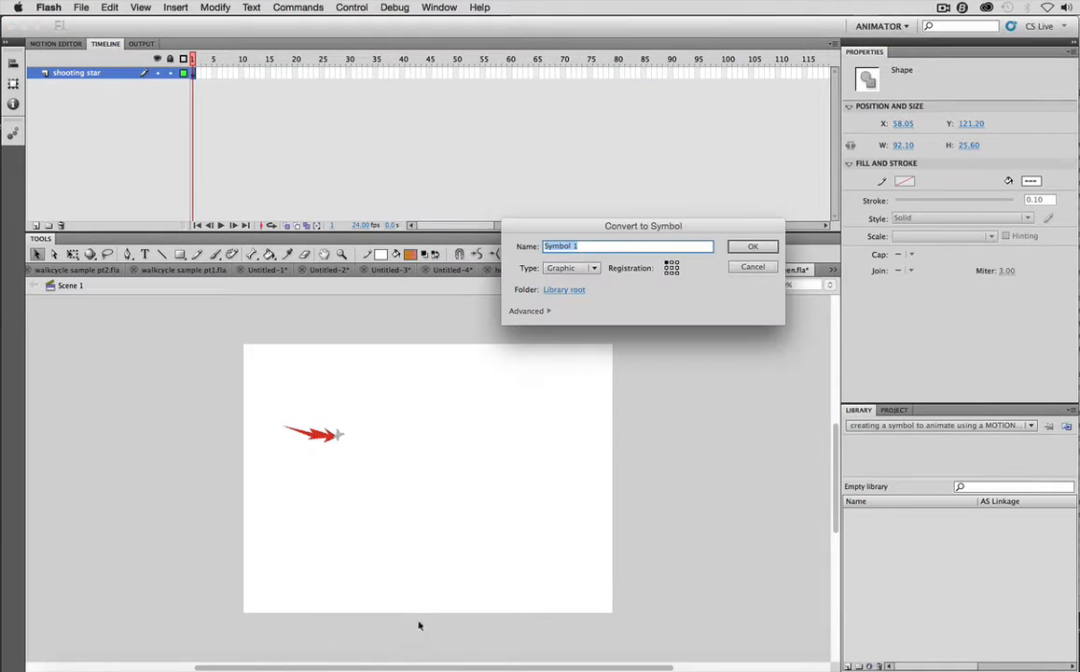
{"action": "left_click", "coordinate": [593, 268]}
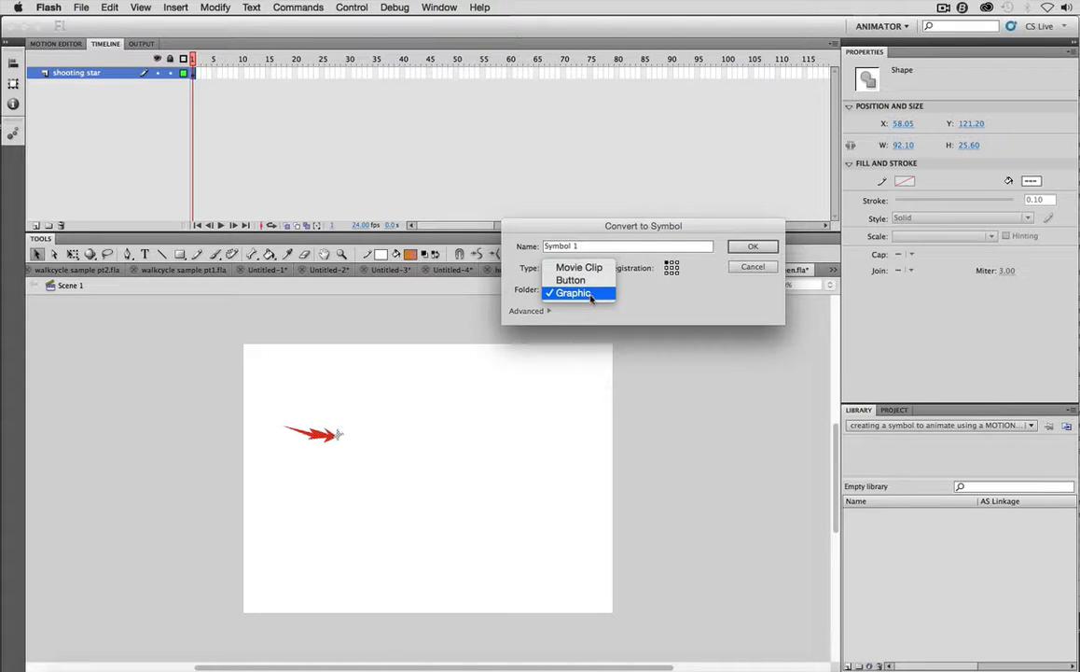
{"action": "left_click", "coordinate": [589, 297]}
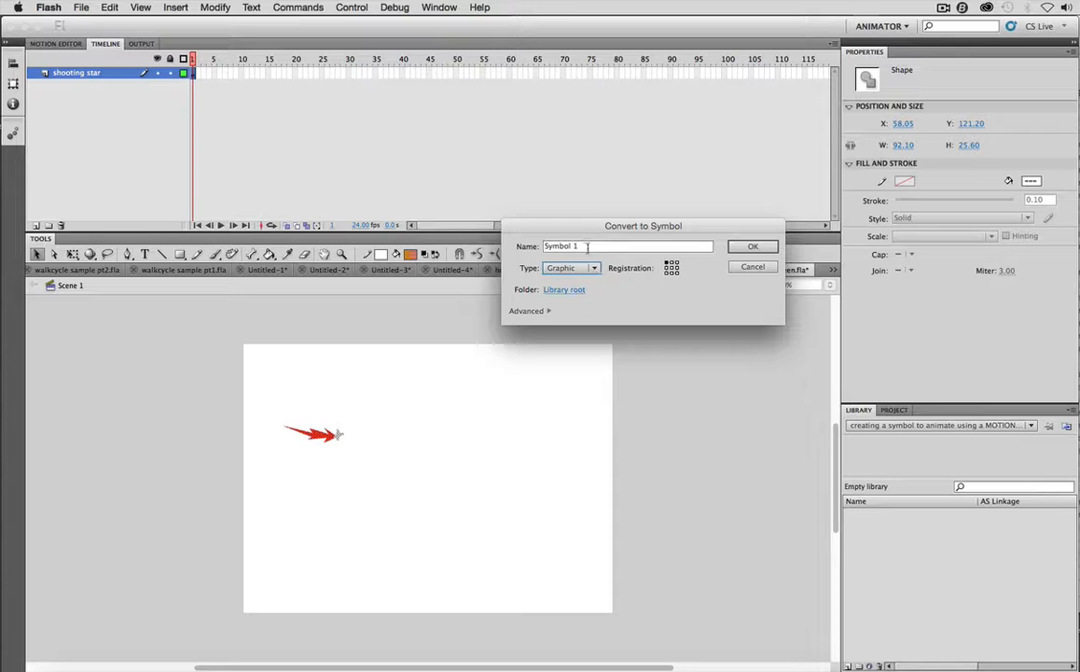
{"action": "left_click_drag", "start_coordinate": [589, 246], "coordinate": [544, 246]}
{"action": "type", "text": "s"}
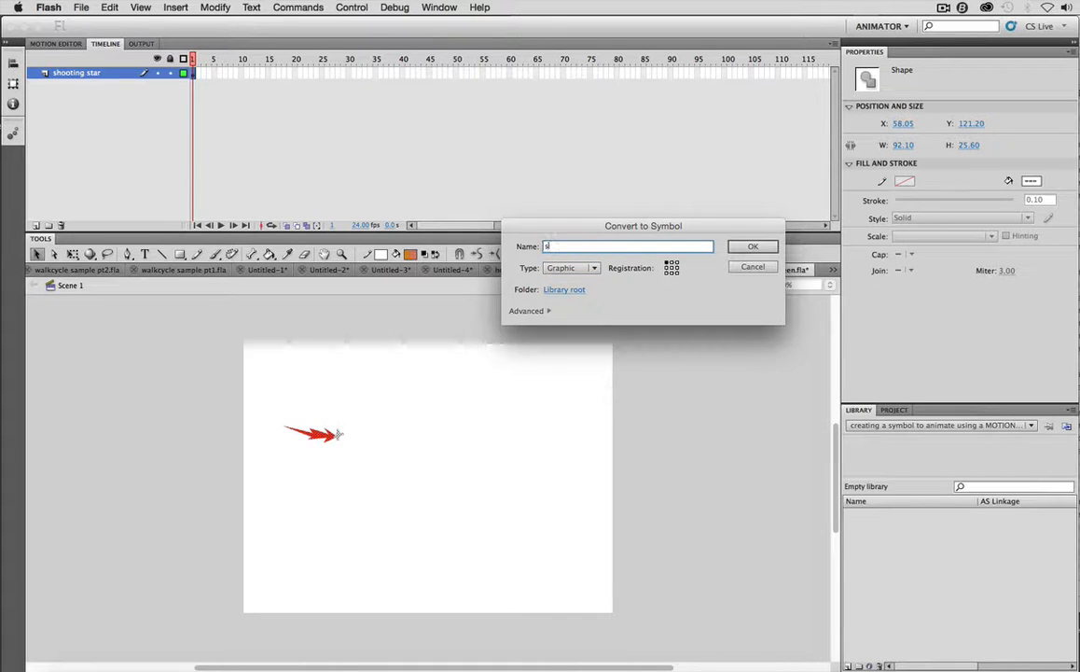
{"action": "type", "text": "hooting star"}
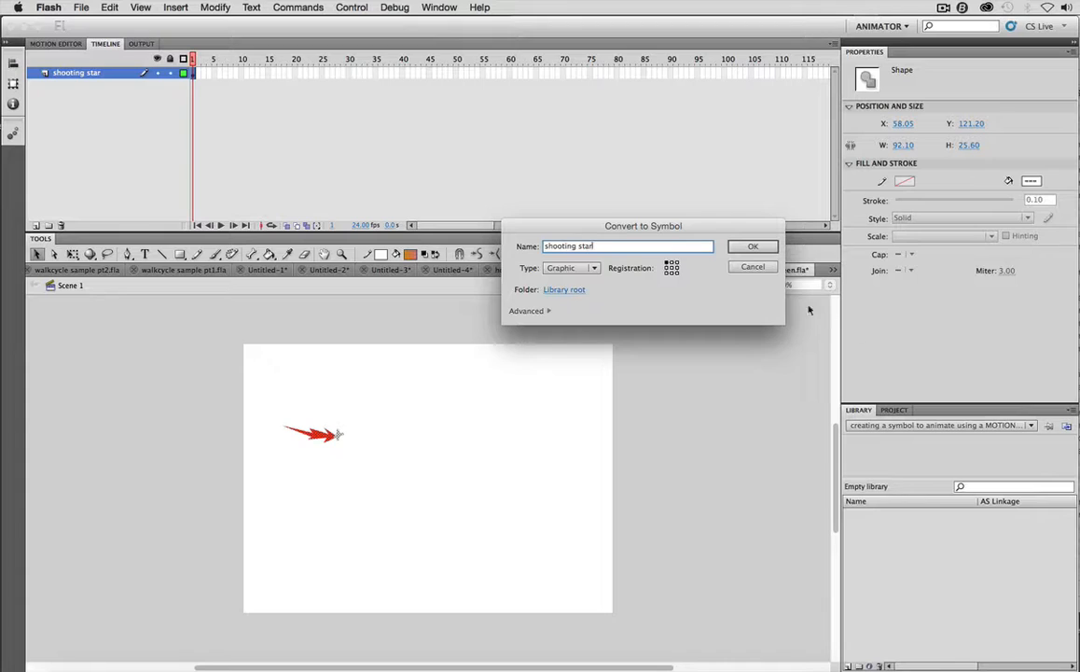
{"action": "left_click", "coordinate": [753, 247]}
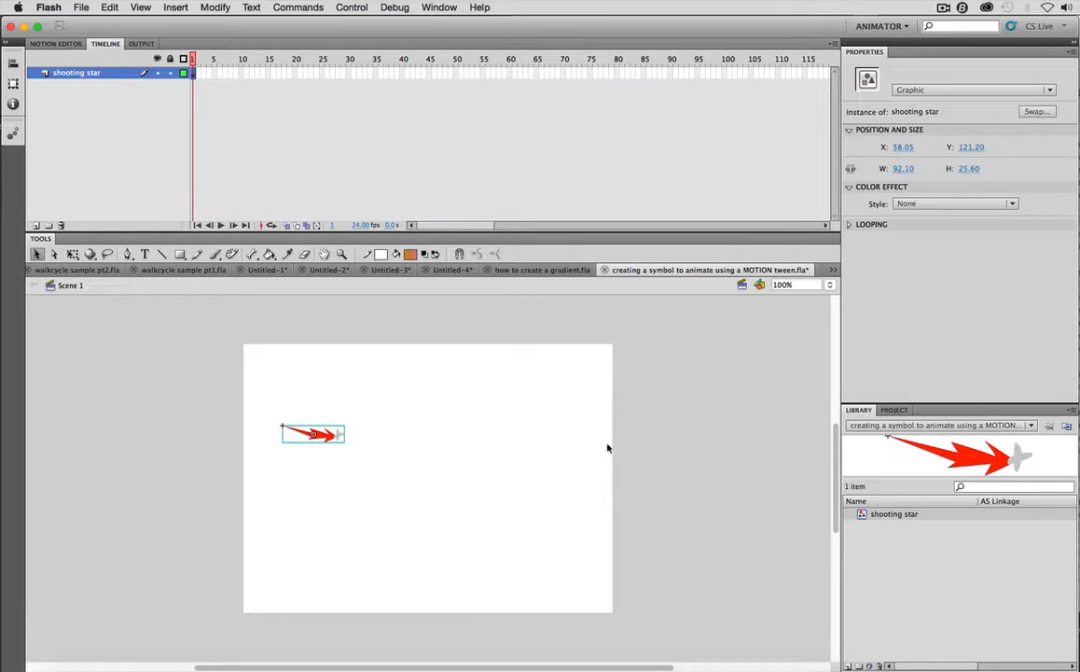
Extend the shooting star layer to frame 40 with a regular frame and scrub back to frame 1.
{"action": "left_click", "coordinate": [194, 78]}
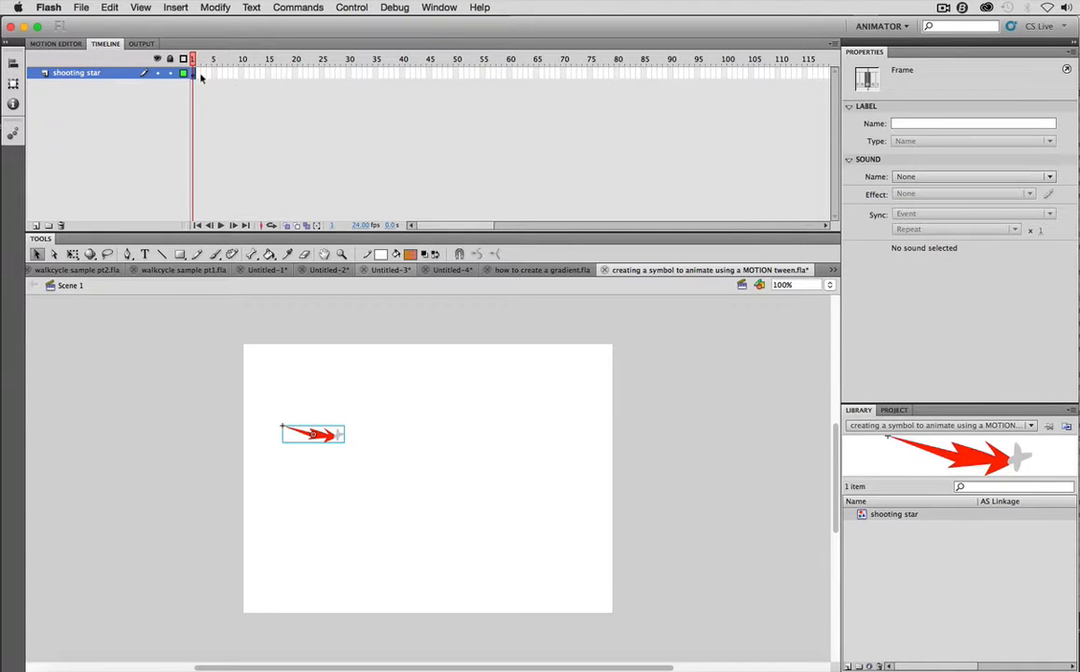
{"action": "left_click", "coordinate": [403, 75]}
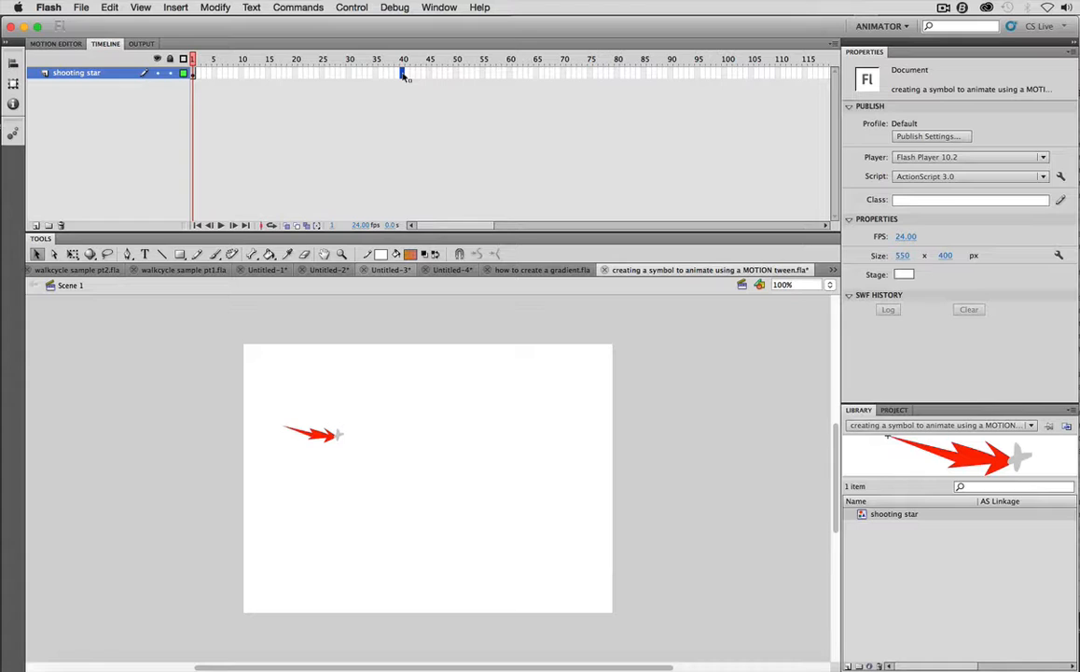
{"action": "right_click", "coordinate": [403, 75]}
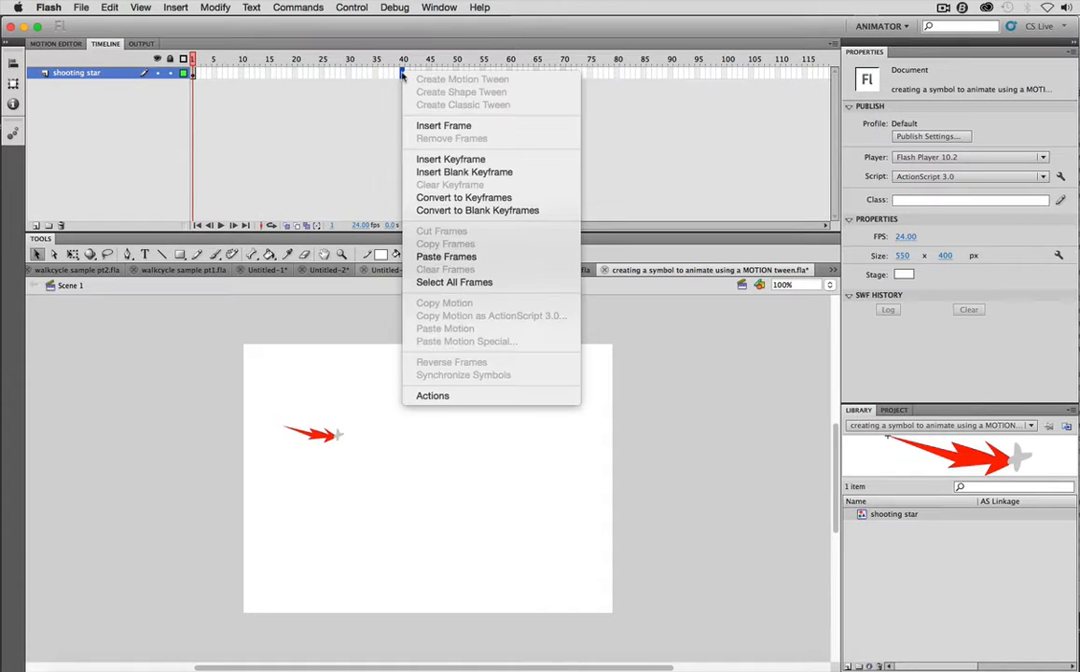
{"action": "left_click", "coordinate": [466, 126]}
{"action": "left_click", "coordinate": [379, 60]}
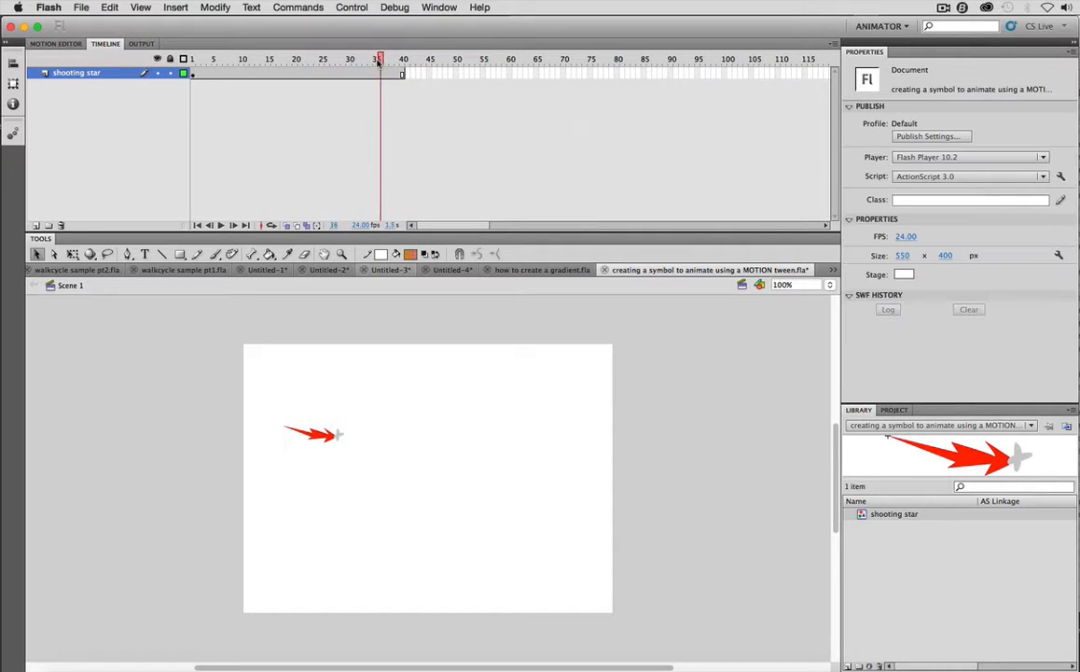
{"action": "left_click_drag", "start_coordinate": [379, 60], "coordinate": [194, 63]}
Create a motion tween across the shooting star layer's frame span.
{"action": "left_click", "coordinate": [193, 75]}
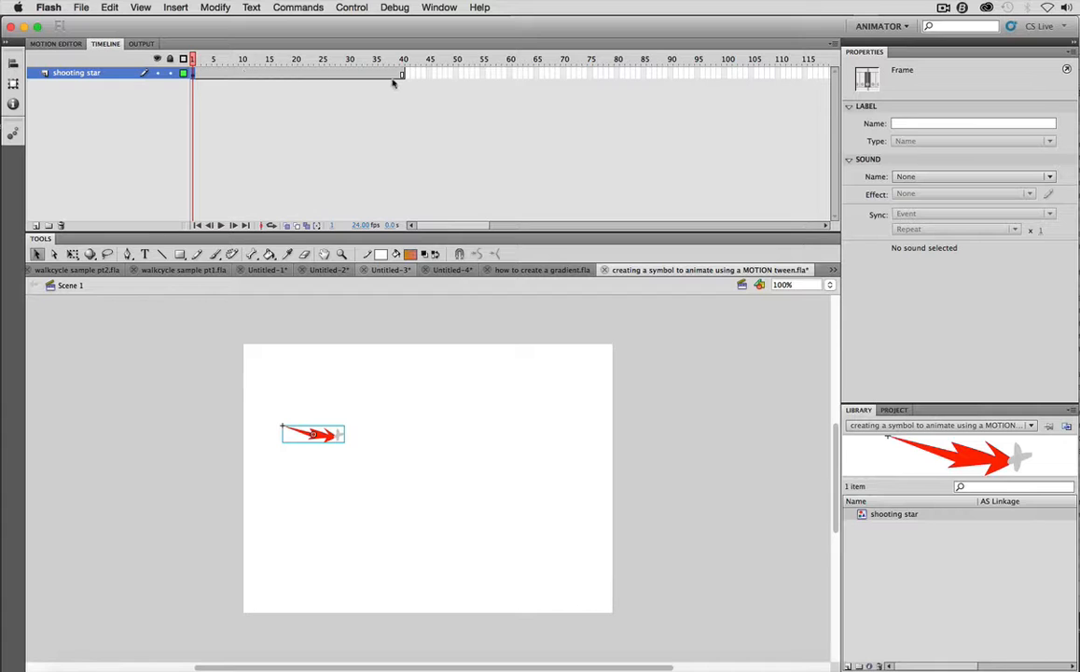
{"action": "right_click", "coordinate": [287, 76]}
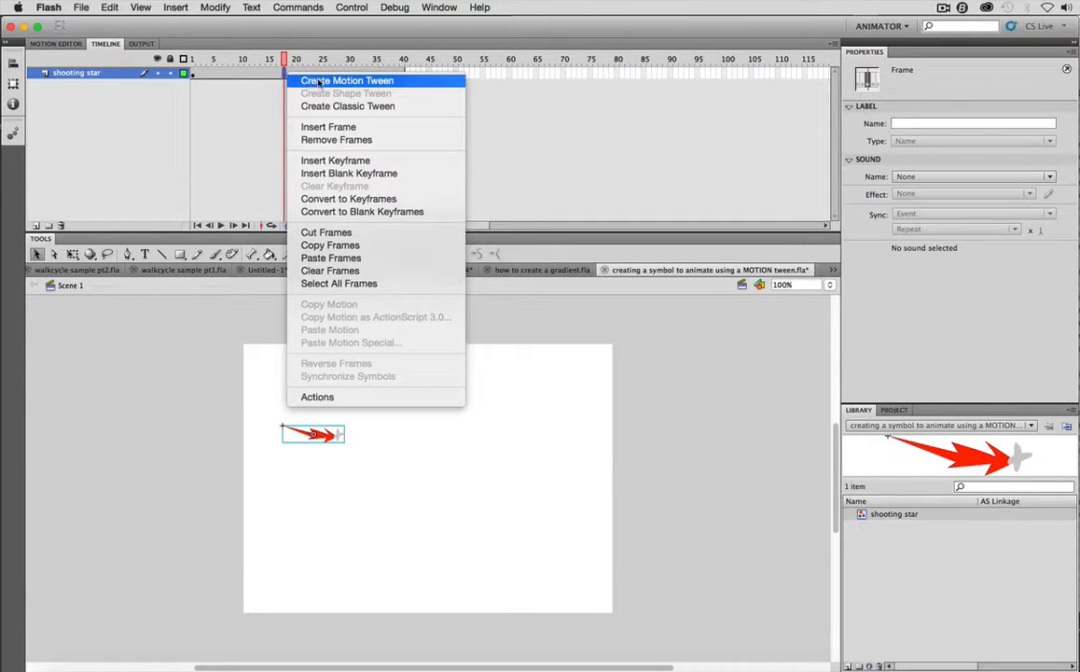
{"action": "left_click", "coordinate": [318, 83]}
Place the star off the stage's left edge at frame 1 (X about -90) and past its right edge at frame 40 (X about 541).
{"action": "left_click_drag", "start_coordinate": [257, 59], "coordinate": [193, 58]}
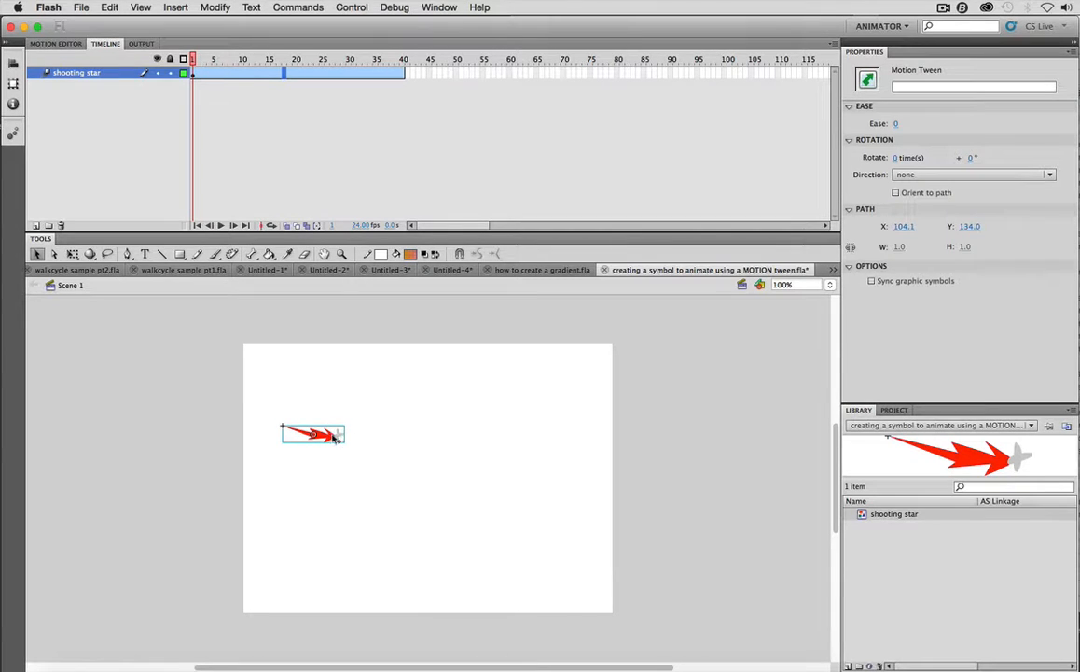
{"action": "left_click_drag", "start_coordinate": [327, 436], "coordinate": [233, 419]}
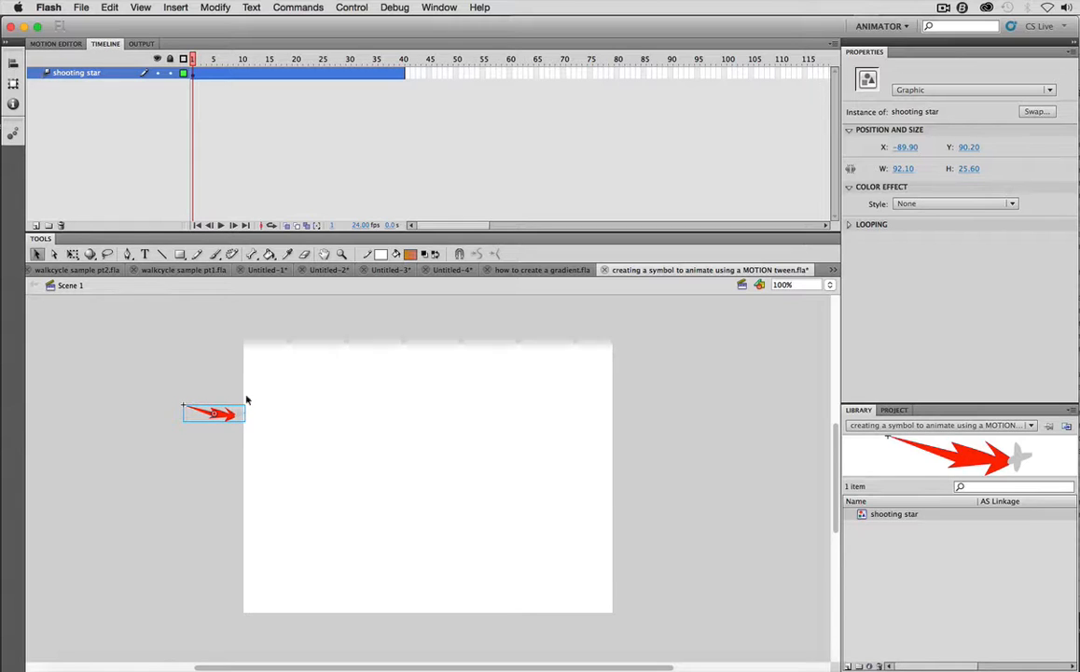
{"action": "left_click", "coordinate": [404, 61]}
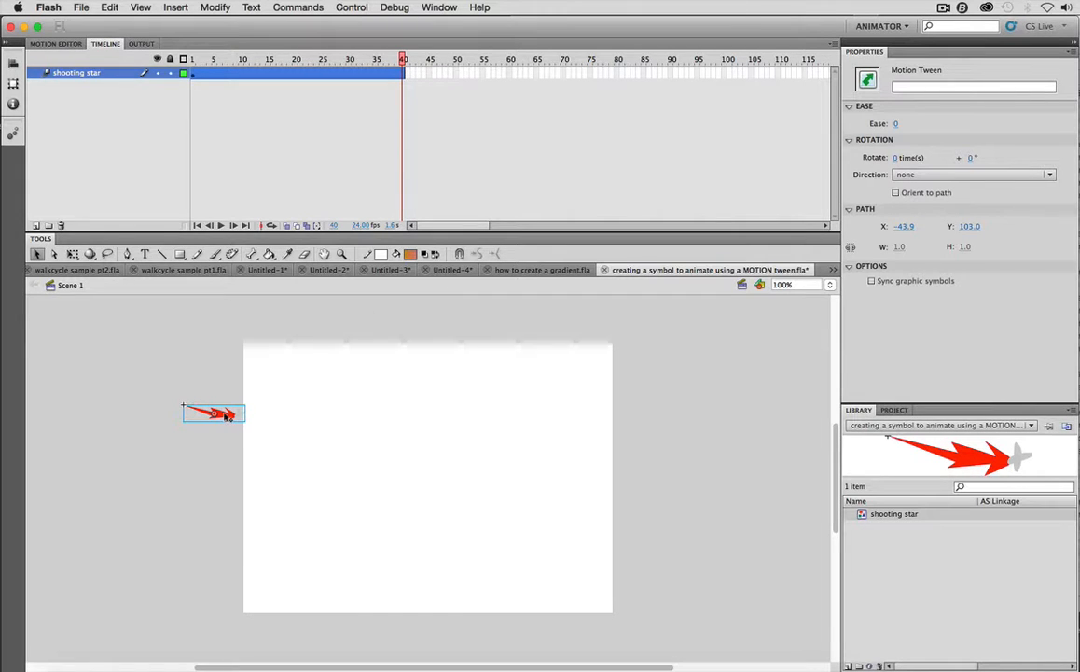
{"action": "left_click_drag", "start_coordinate": [217, 413], "coordinate": [652, 413]}
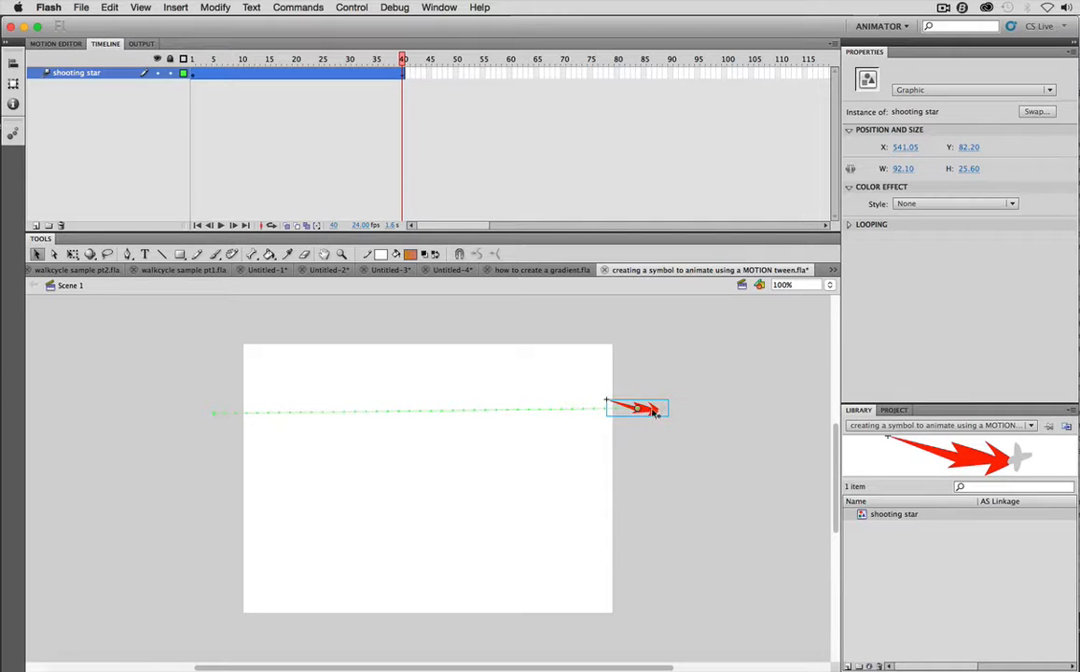
Scale the star down at frame 1 to about 63 by 18 px with Free Transform.
{"action": "left_click", "coordinate": [194, 77]}
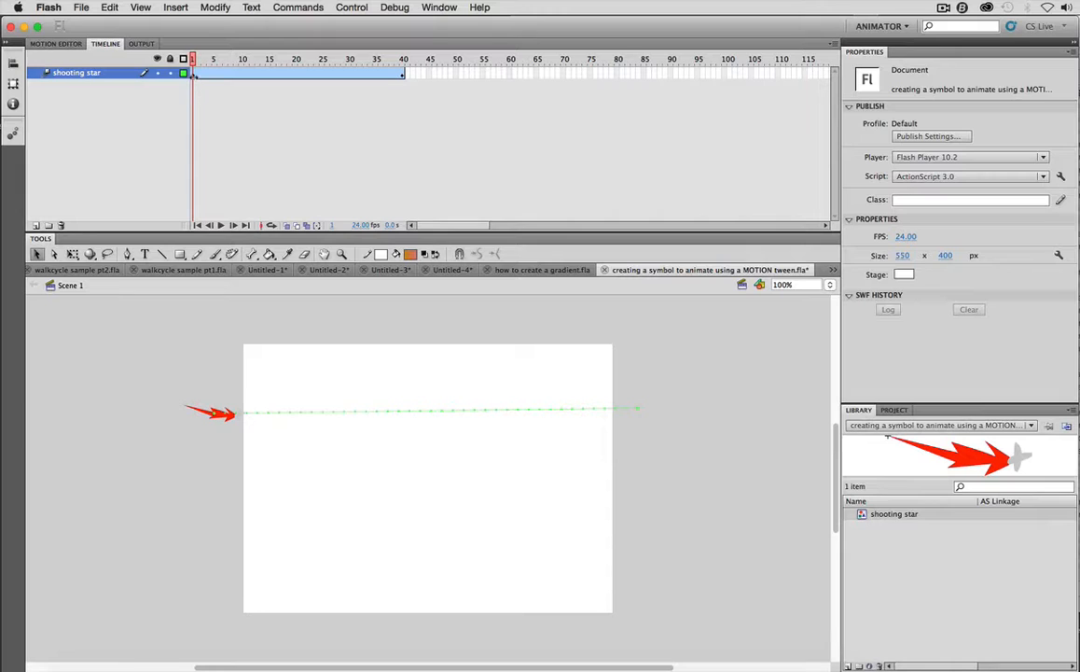
{"action": "left_click", "coordinate": [195, 74]}
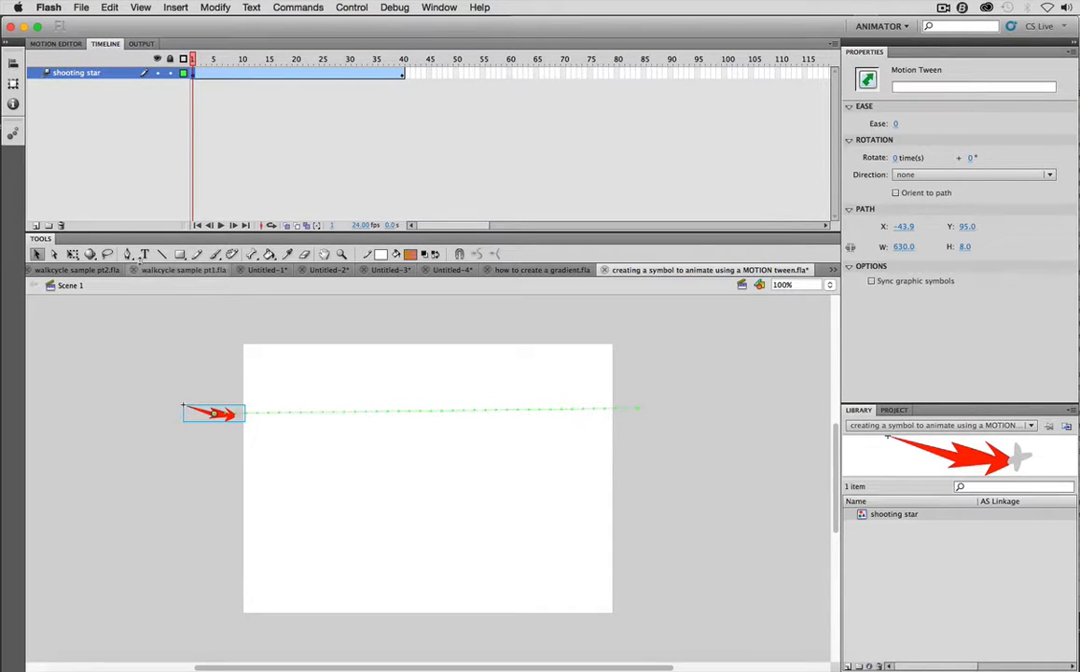
{"action": "left_click", "coordinate": [71, 253]}
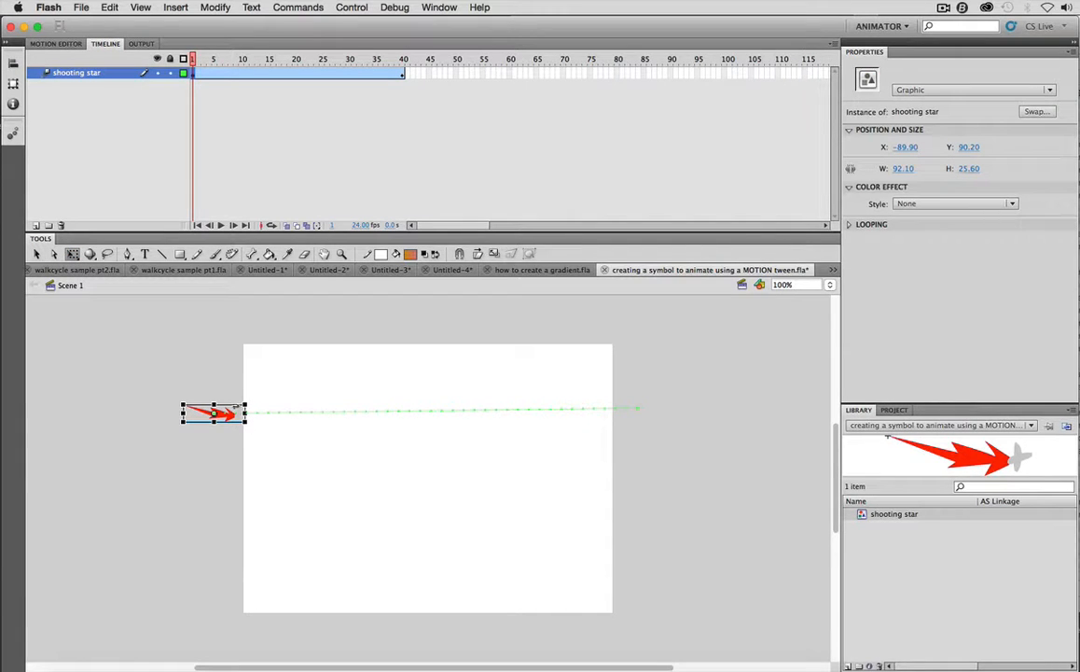
{"action": "left_click_drag", "start_coordinate": [182, 421], "coordinate": [192, 419]}
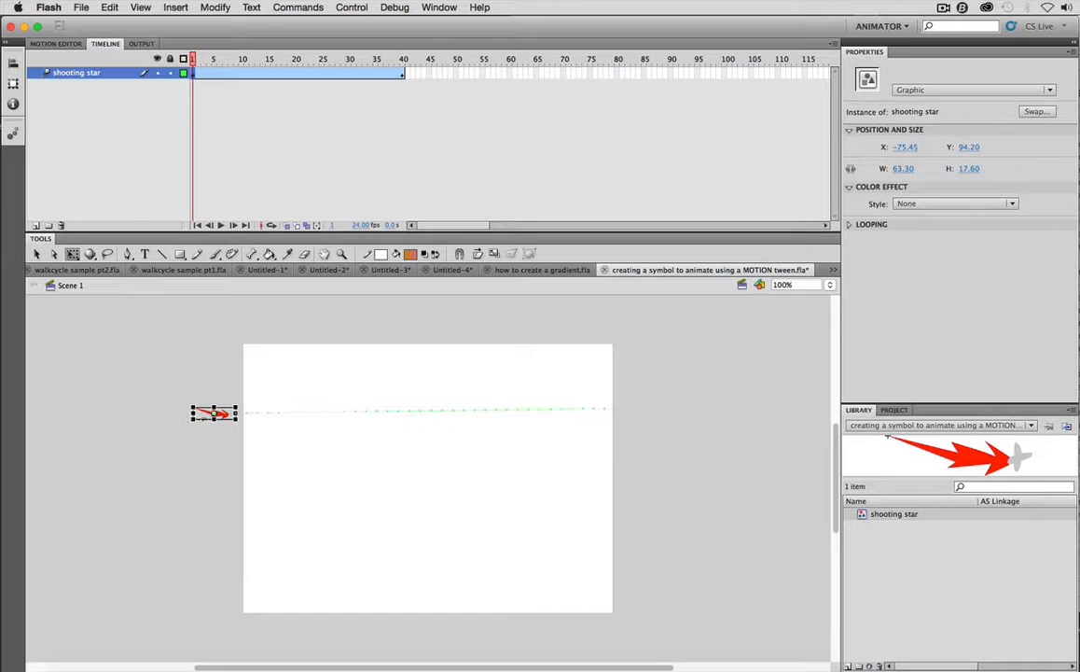
At frame 40, enlarge the star to about 113 by 42 px and rotate it about 24° counterclockwise.
{"action": "left_click", "coordinate": [403, 74]}
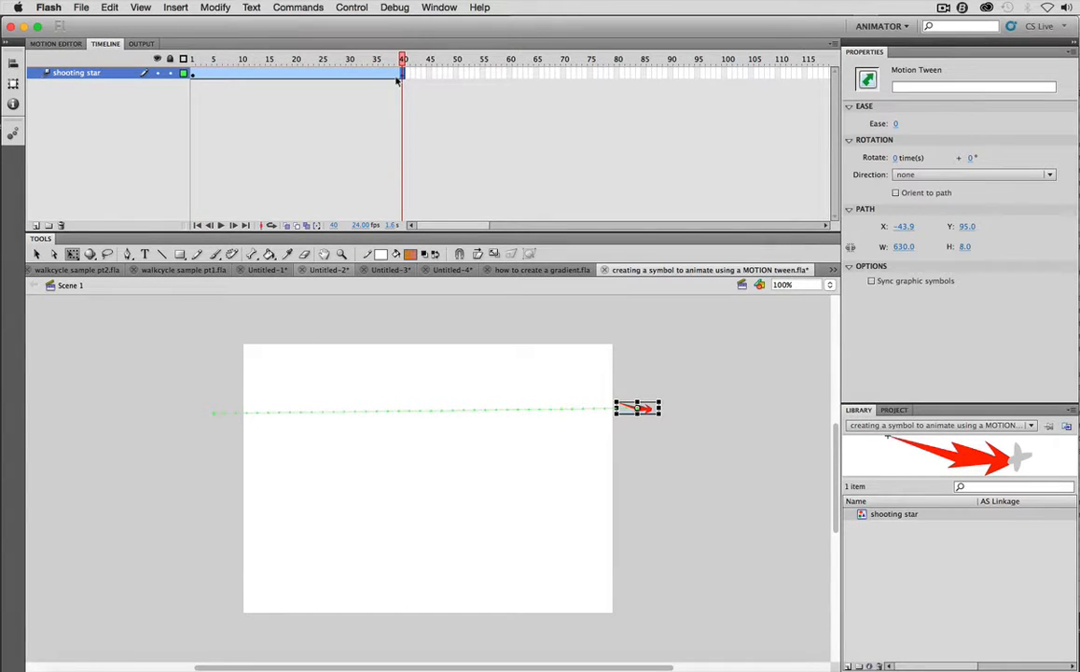
{"action": "left_click", "coordinate": [396, 73]}
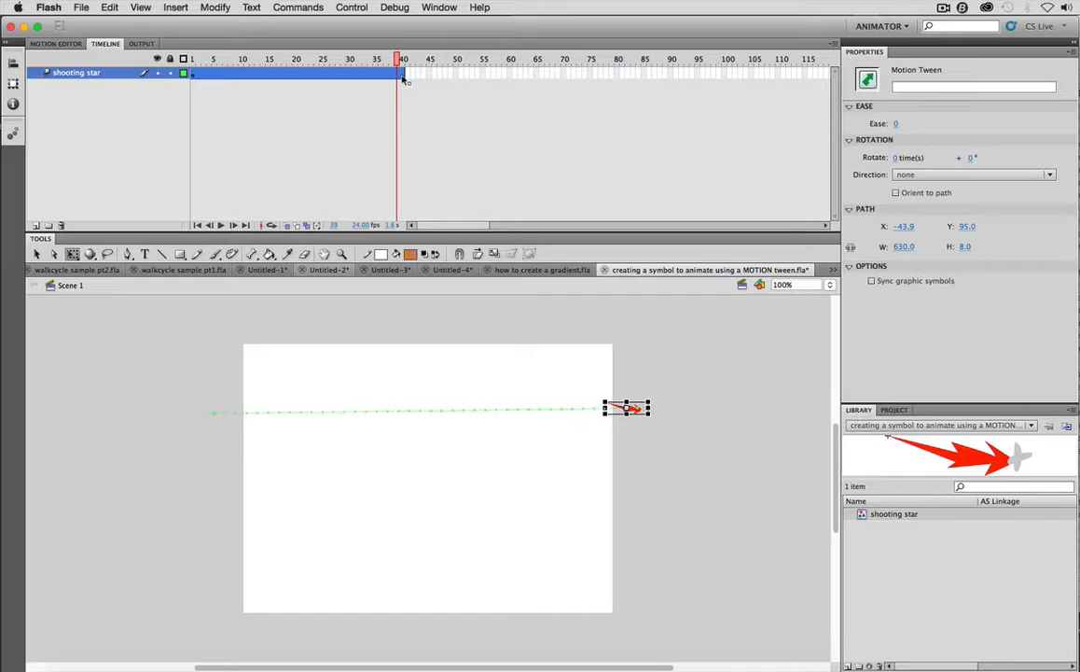
{"action": "left_click_drag", "start_coordinate": [396, 62], "coordinate": [403, 63]}
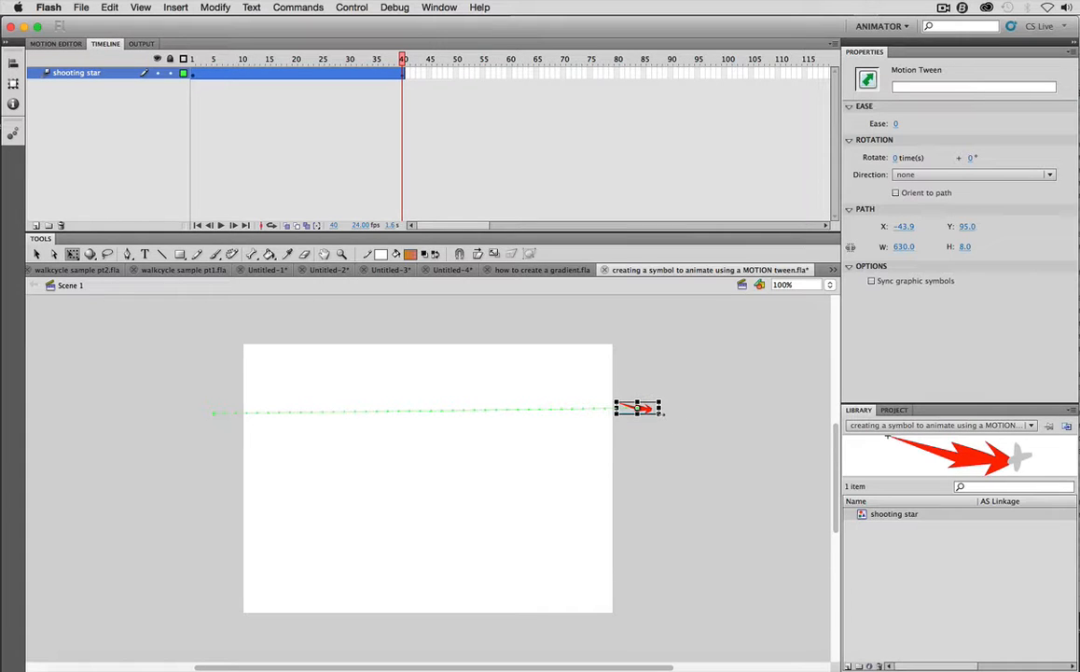
{"action": "mouse_move", "coordinate": [660, 409]}
{"action": "left_mouse_down"}
{"action": "mouse_move", "coordinate": [677, 409]}
{"action": "mouse_move", "coordinate": [638, 421]}
{"action": "left_mouse_up"}
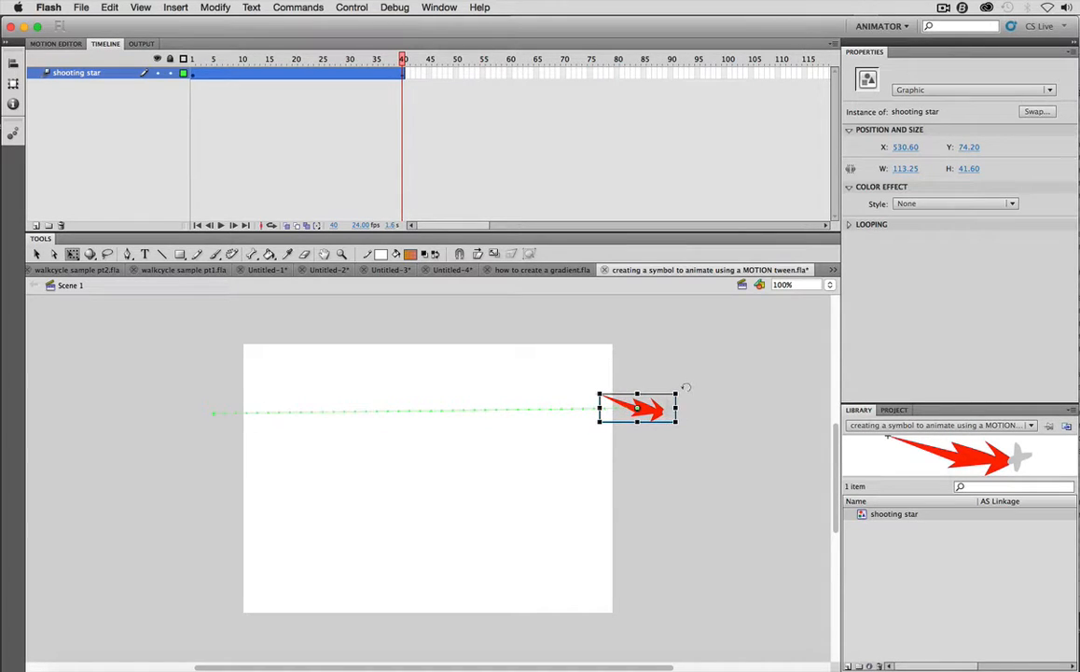
{"action": "left_click_drag", "start_coordinate": [686, 388], "coordinate": [683, 366]}
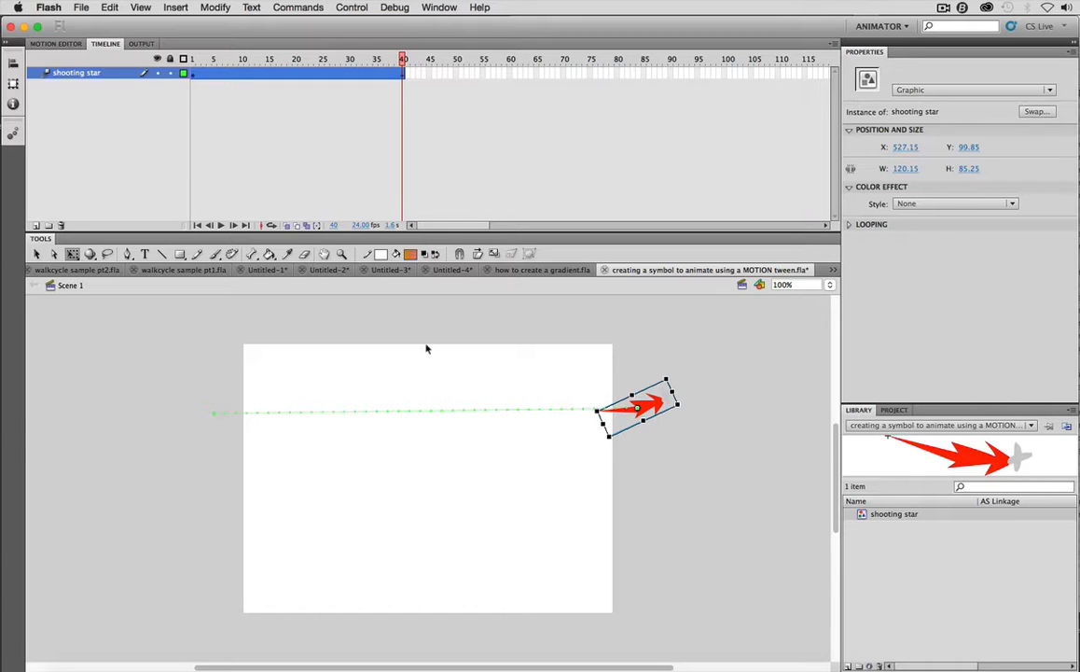
Compare with frame 1, then stretch the rotated star lengthwise at frame 40 until its bounds are about 143 by 96 px.
{"action": "left_click", "coordinate": [193, 74]}
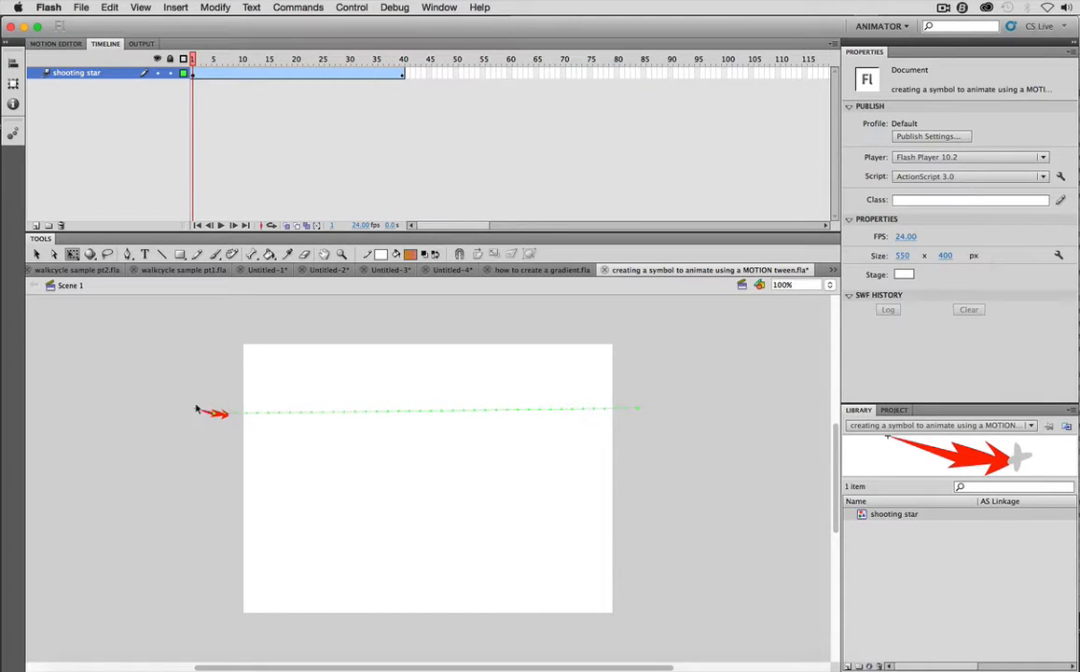
{"action": "left_click", "coordinate": [402, 74]}
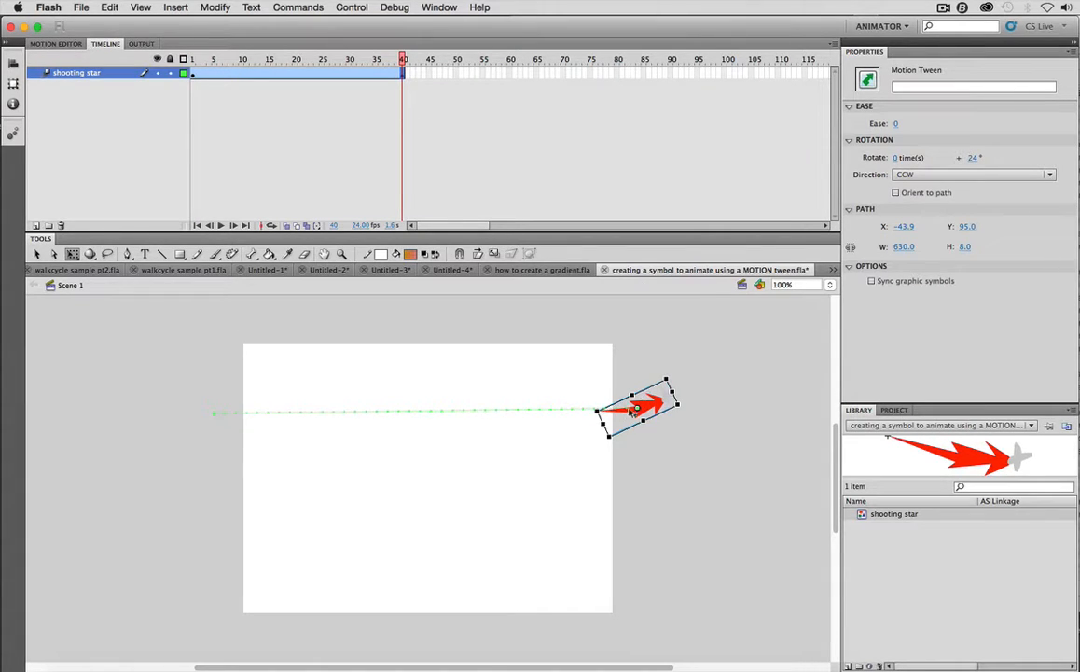
{"action": "left_click_drag", "start_coordinate": [673, 392], "coordinate": [678, 385]}
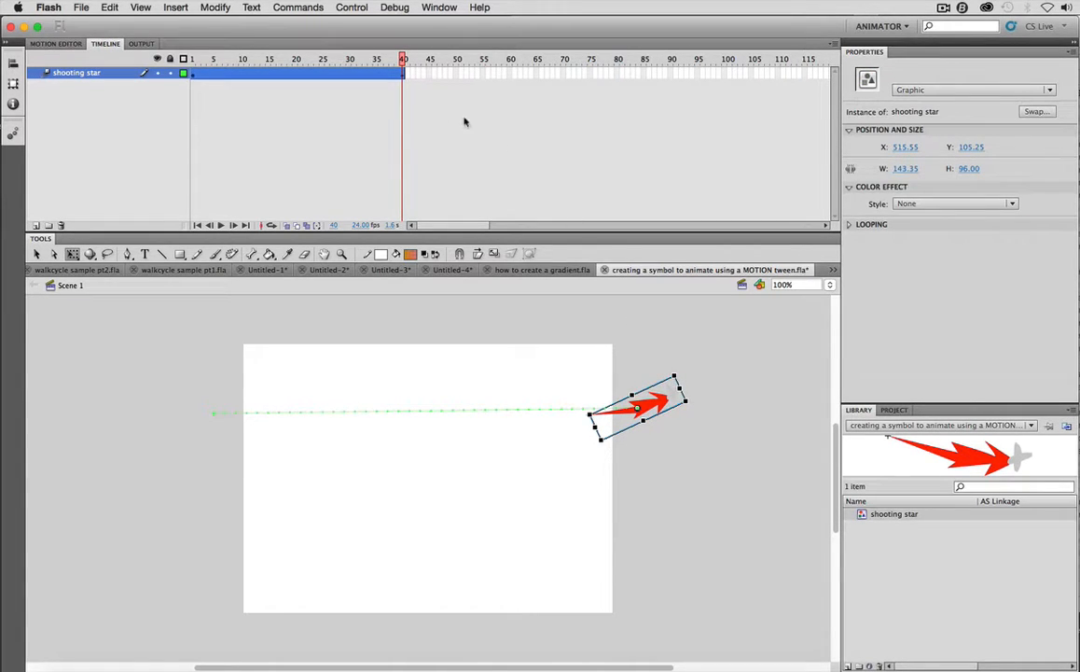
Scrub through the tween's frames and test the movie to preview the shooting star animation.
{"action": "left_click", "coordinate": [383, 61]}
{"action": "left_click_drag", "start_coordinate": [383, 61], "coordinate": [442, 85]}
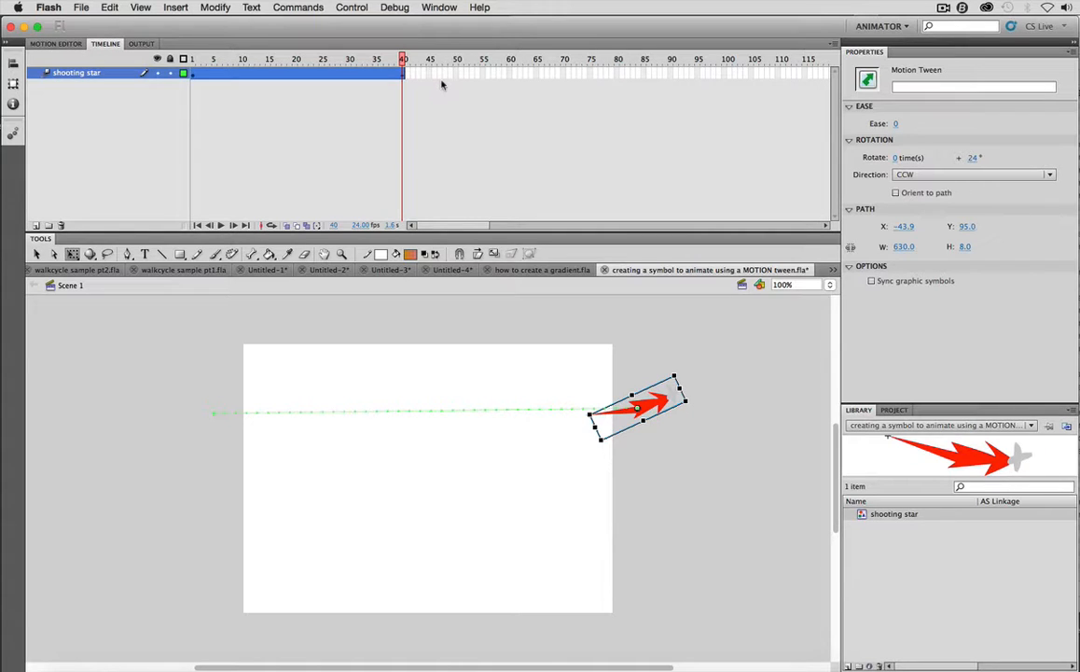
{"action": "key", "text": "super+Return"}
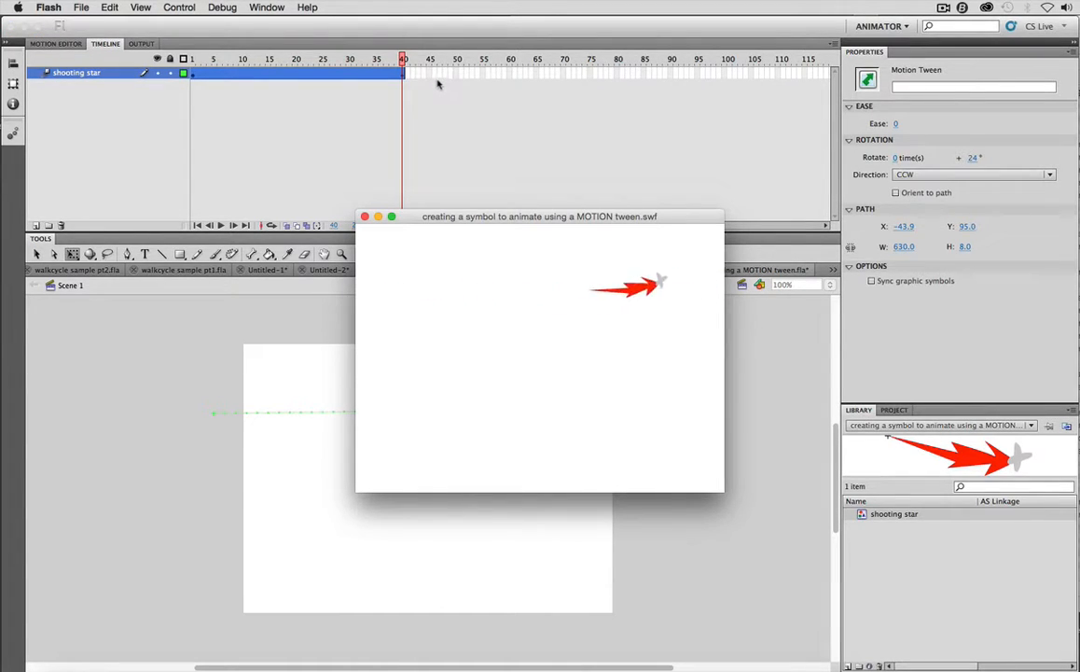
Bend the star's straight motion path into a shallow downward arc across the stage and test the movie.
{"action": "left_click", "coordinate": [364, 217]}
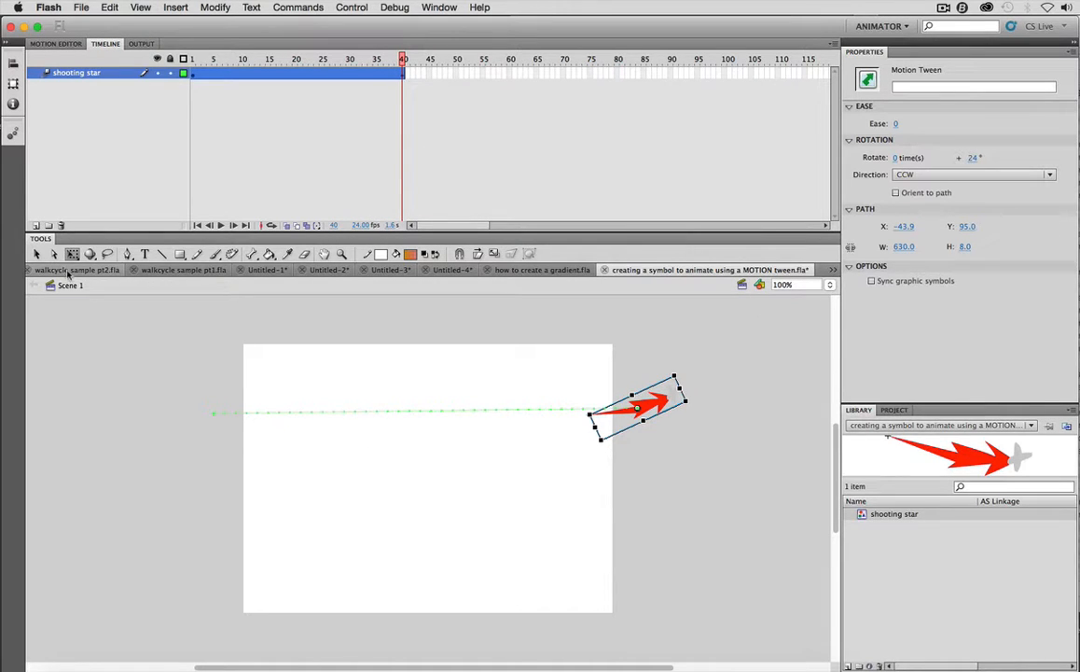
{"action": "left_click", "coordinate": [37, 254]}
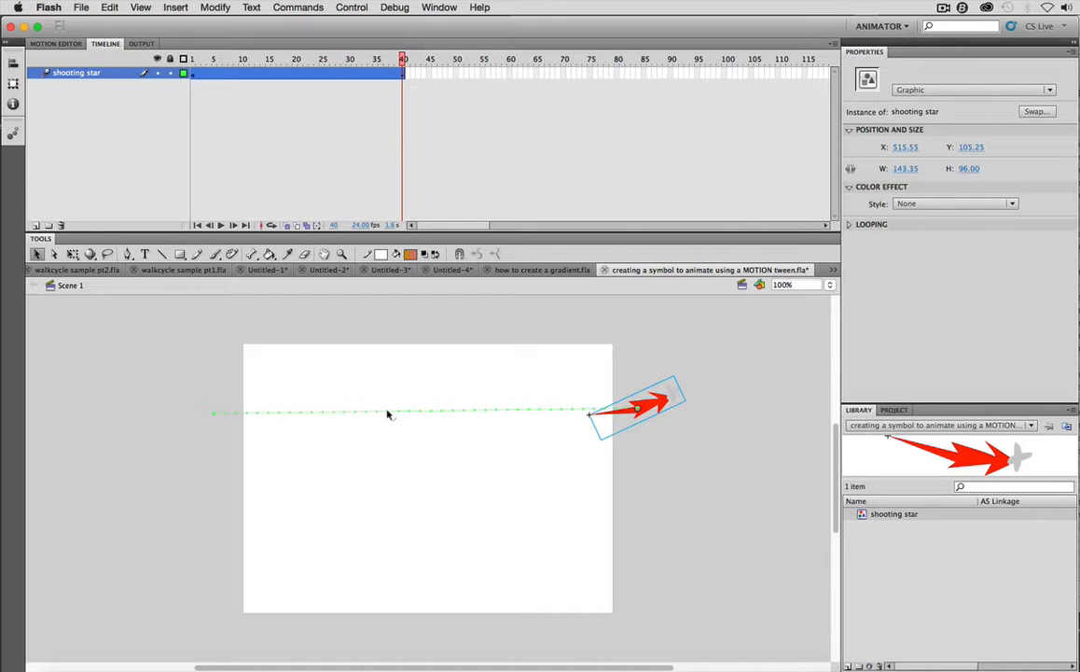
{"action": "left_click_drag", "start_coordinate": [389, 413], "coordinate": [374, 449]}
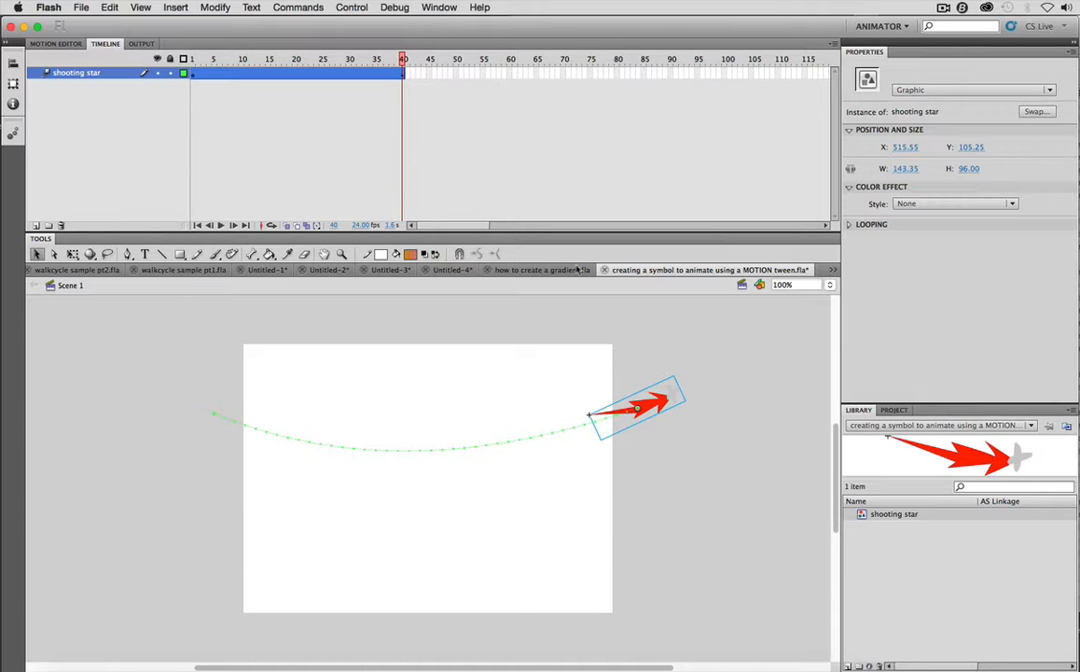
{"action": "key", "text": "super+Return"}
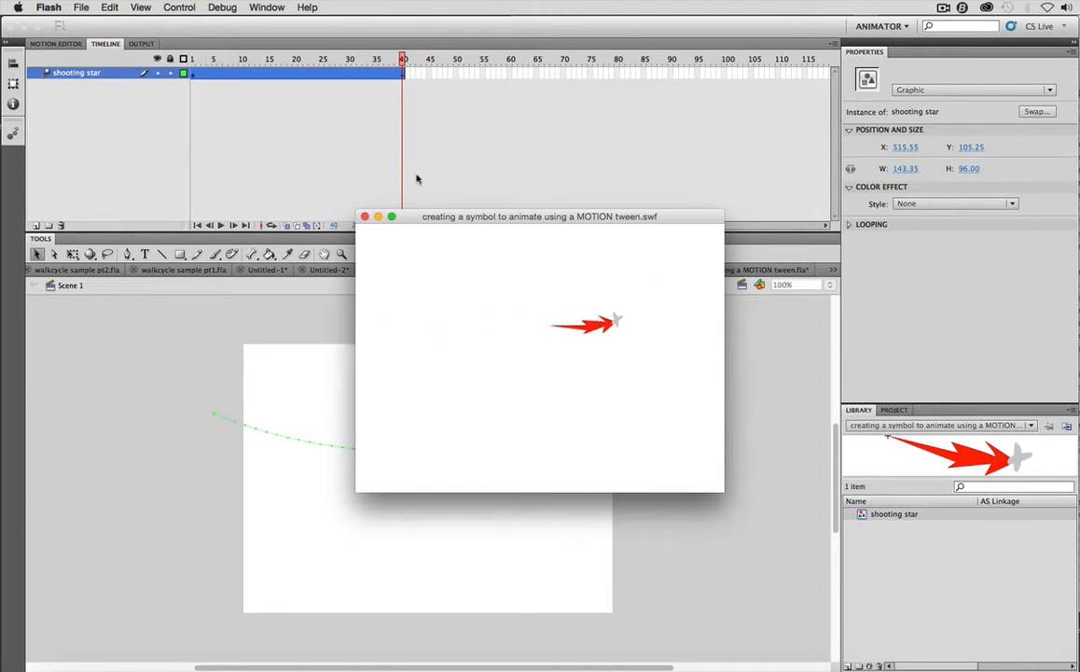
{"action": "left_click", "coordinate": [365, 216]}
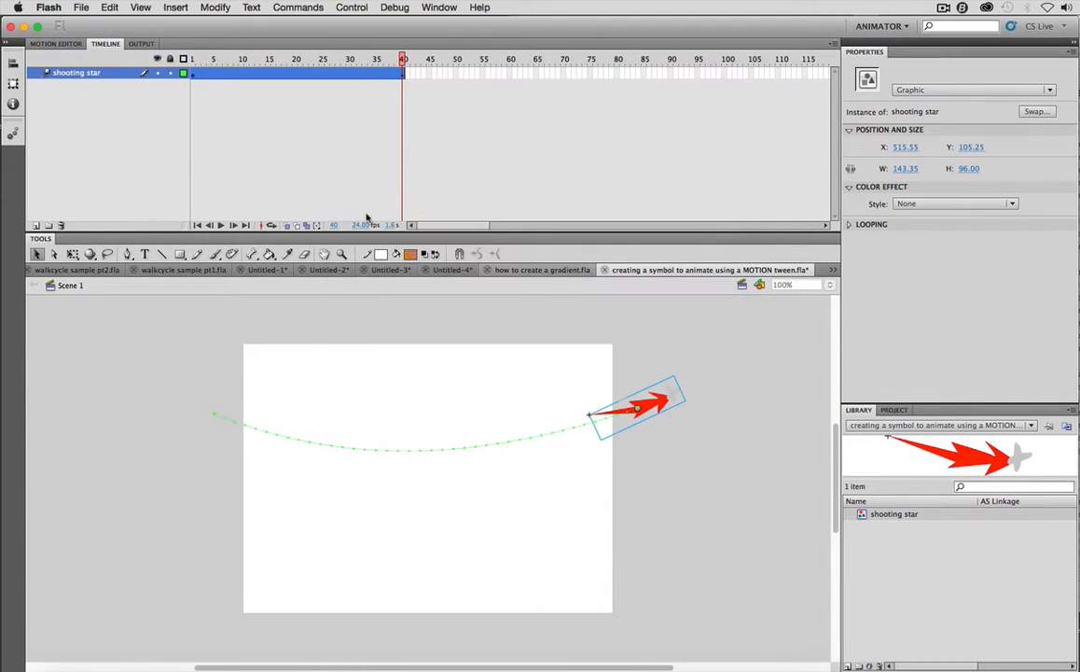
Move the star to about X 128, Y 42 at frame 10, X 332, Y 198 at frame 20, and X 398, Y 84 at frame 30.
{"action": "left_click_drag", "start_coordinate": [403, 59], "coordinate": [243, 62]}
{"action": "left_click_drag", "start_coordinate": [328, 447], "coordinate": [373, 379]}
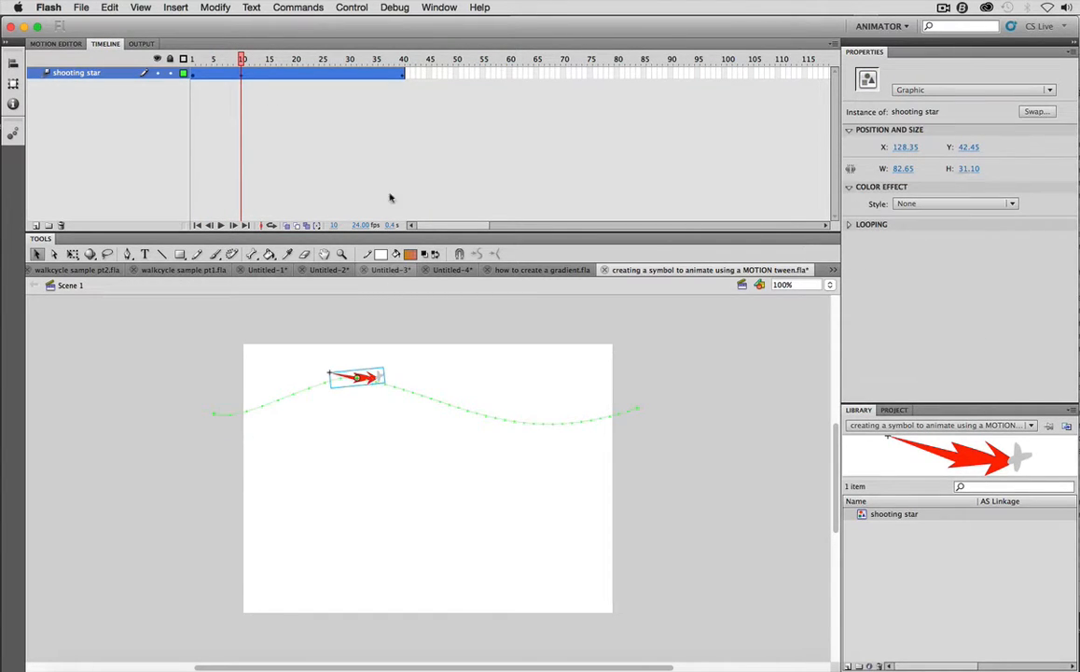
{"action": "left_click_drag", "start_coordinate": [241, 59], "coordinate": [296, 58]}
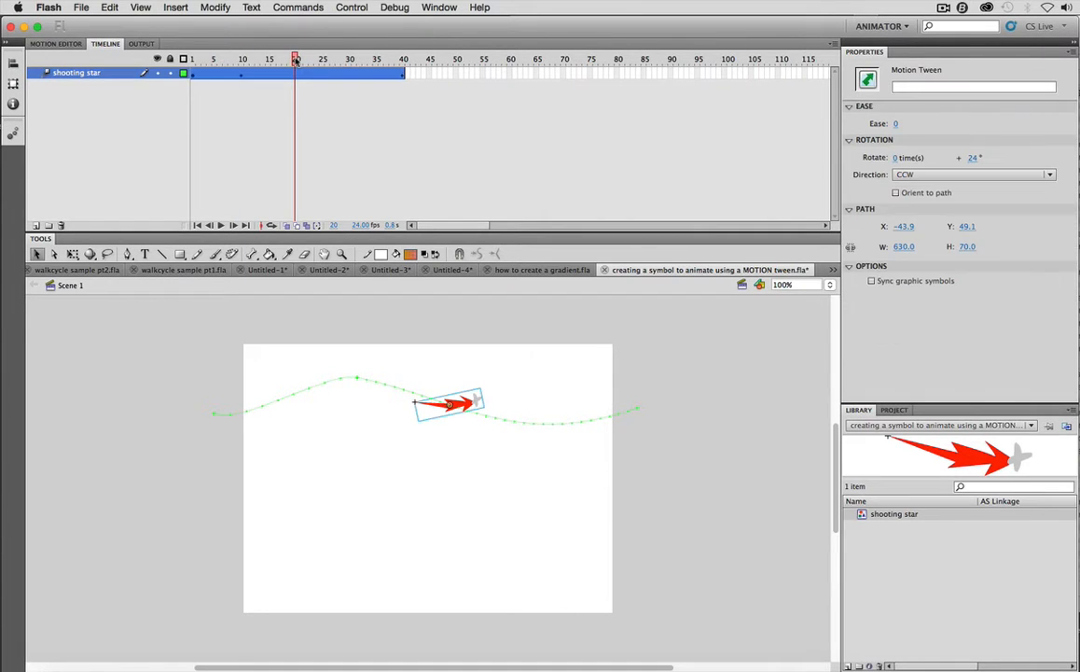
{"action": "left_click_drag", "start_coordinate": [452, 402], "coordinate": [516, 483]}
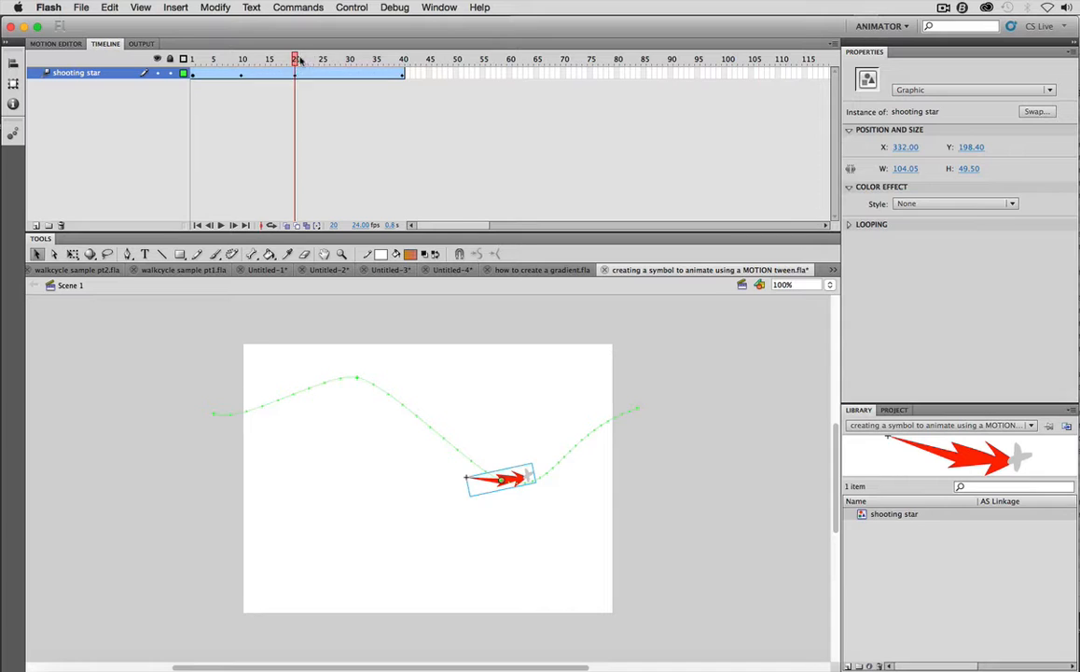
{"action": "left_click_drag", "start_coordinate": [305, 59], "coordinate": [348, 59]}
{"action": "left_click_drag", "start_coordinate": [590, 455], "coordinate": [573, 398]}
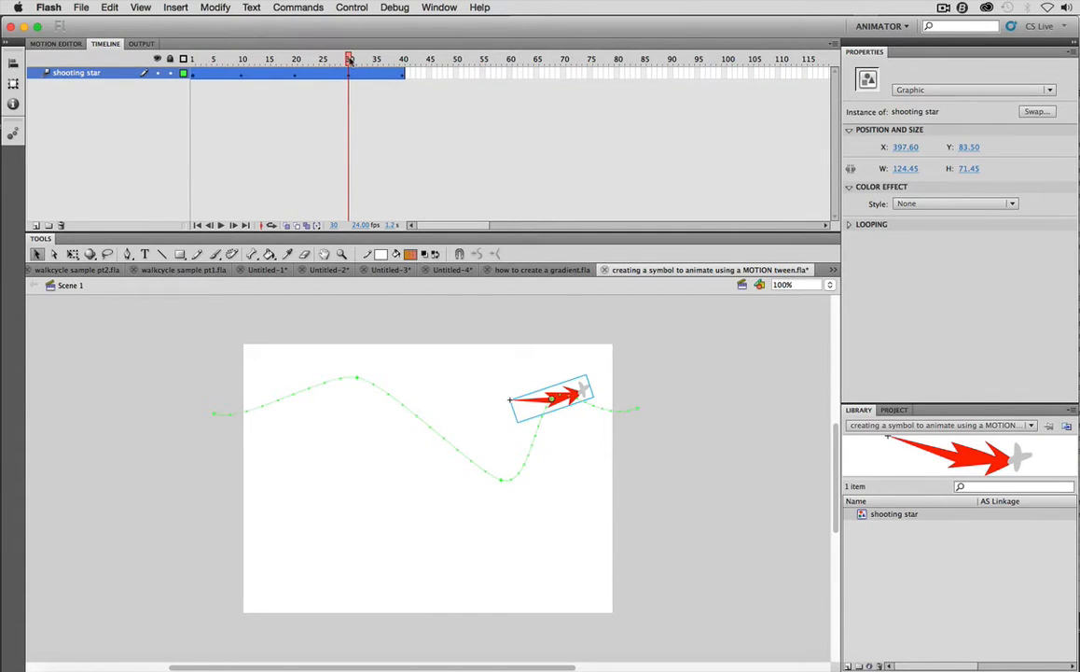
Preview the wavy flight path by testing the movie, and review the star's keyframes at frames 30, 20 and 10.
{"action": "left_click_drag", "start_coordinate": [349, 59], "coordinate": [403, 59]}
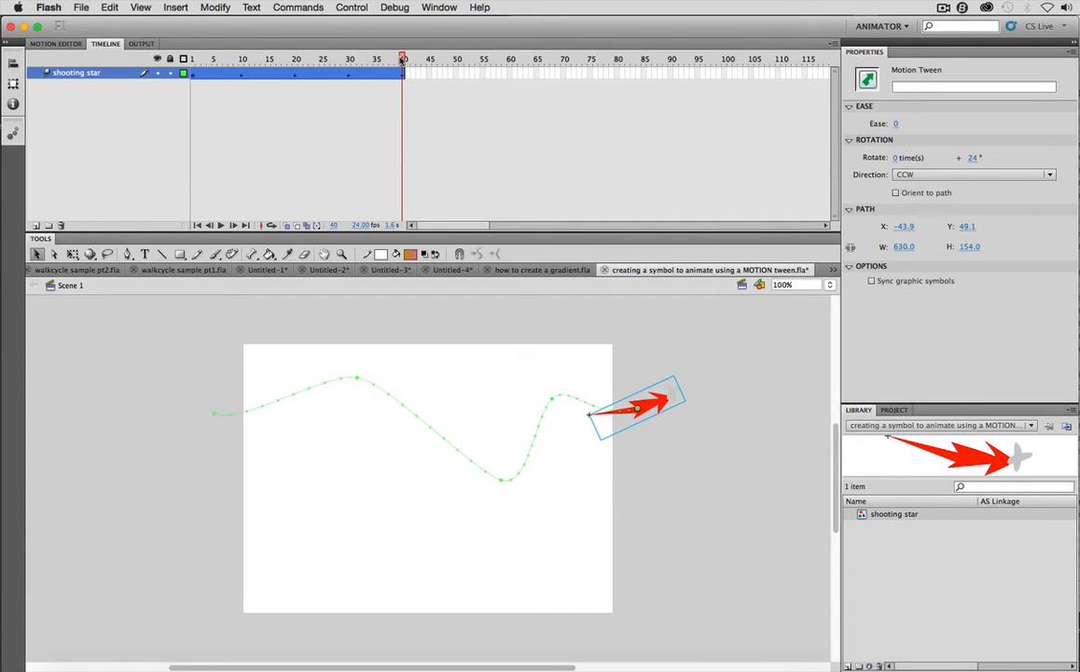
{"action": "key", "text": "super+Return"}
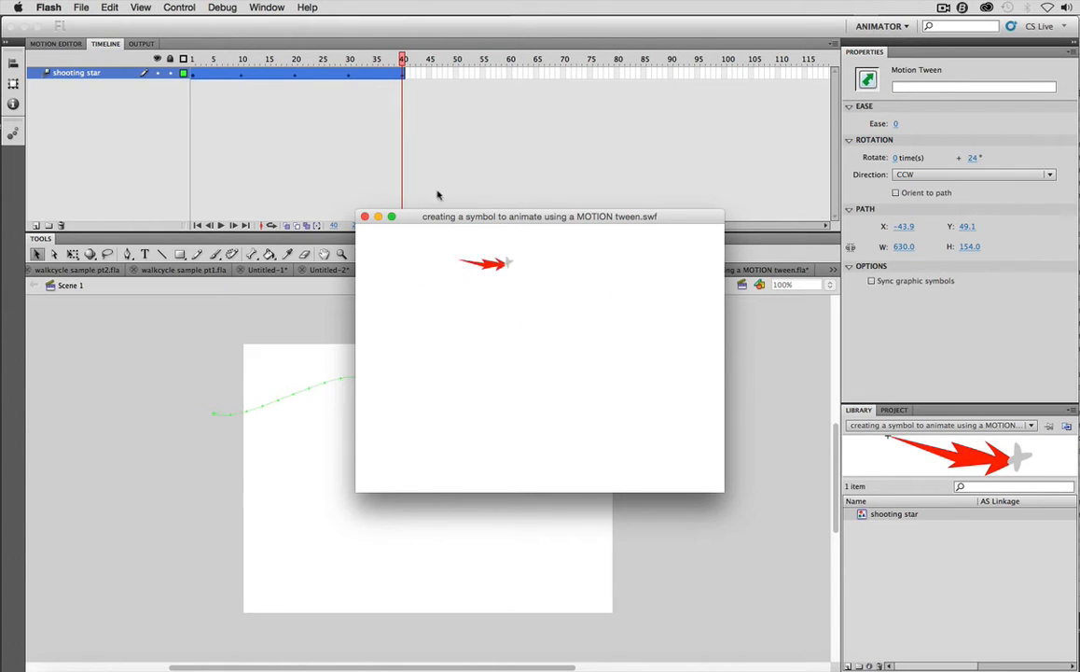
{"action": "left_click", "coordinate": [365, 216]}
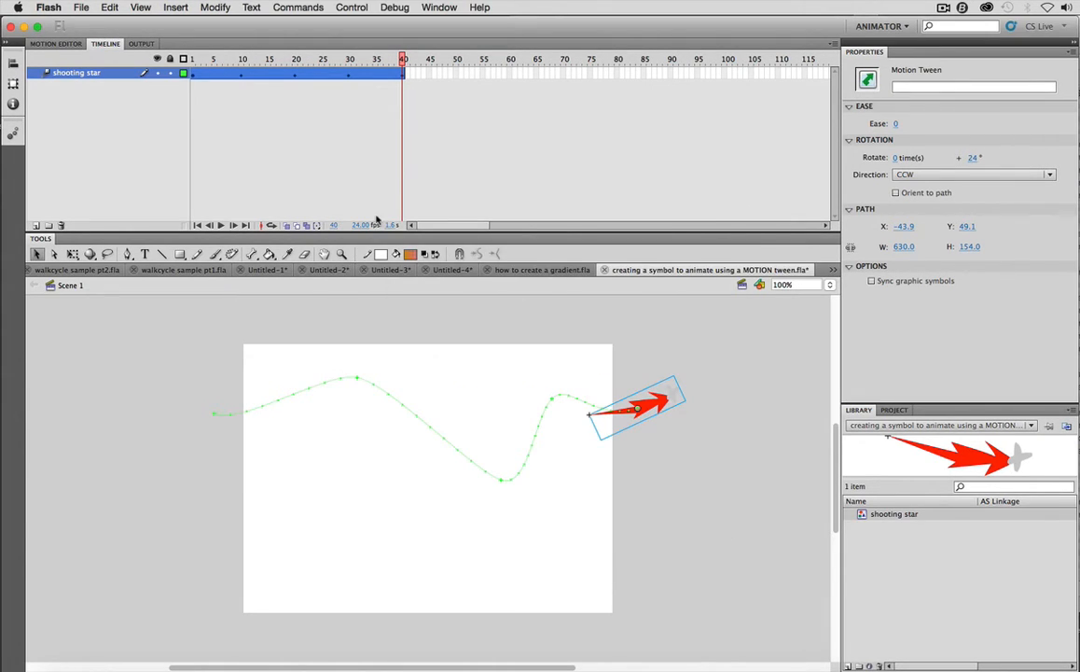
{"action": "left_click", "coordinate": [351, 79]}
{"action": "left_click", "coordinate": [296, 79]}
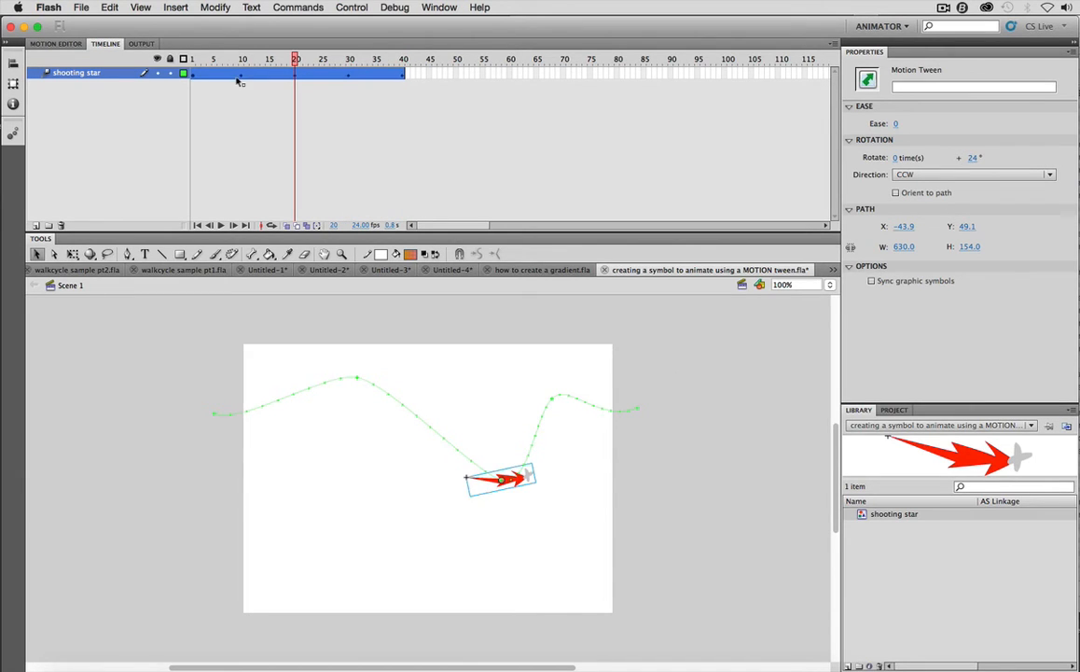
{"action": "left_click", "coordinate": [242, 79]}
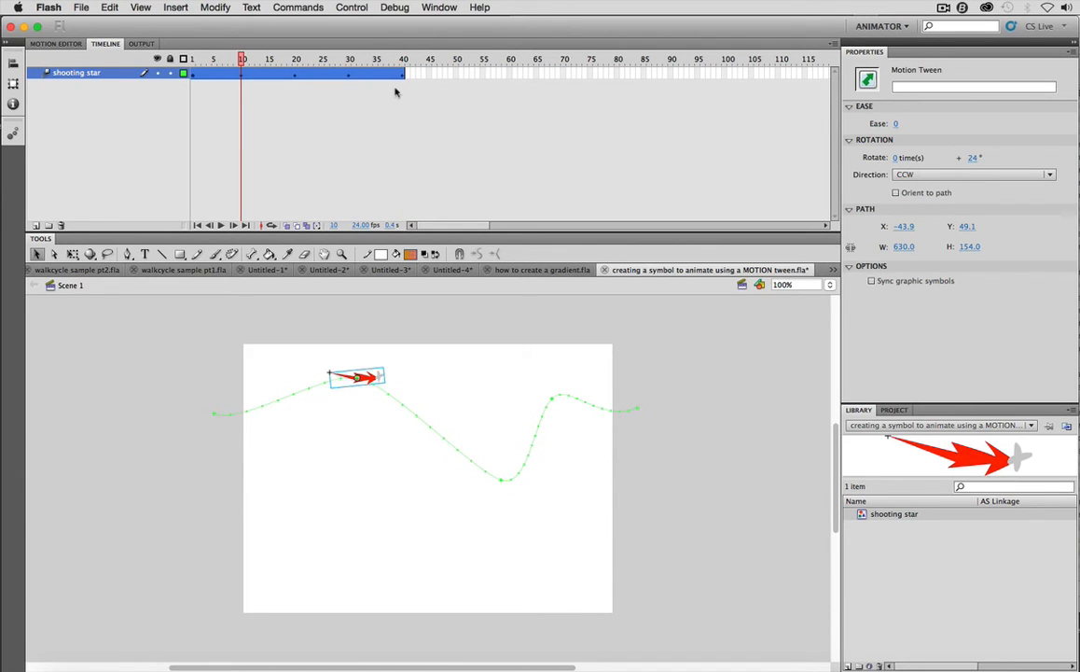
Undo the star's position changes at frames 30, 20 and 10, back to the single-arc motion path.
{"action": "key", "text": "super+z"}
{"action": "key", "text": "super+z"}
{"action": "key", "text": "super+z"}
{"action": "key", "text": "super+z"}
{"action": "key", "text": "super+z"}
{"action": "key", "text": "super+z"}
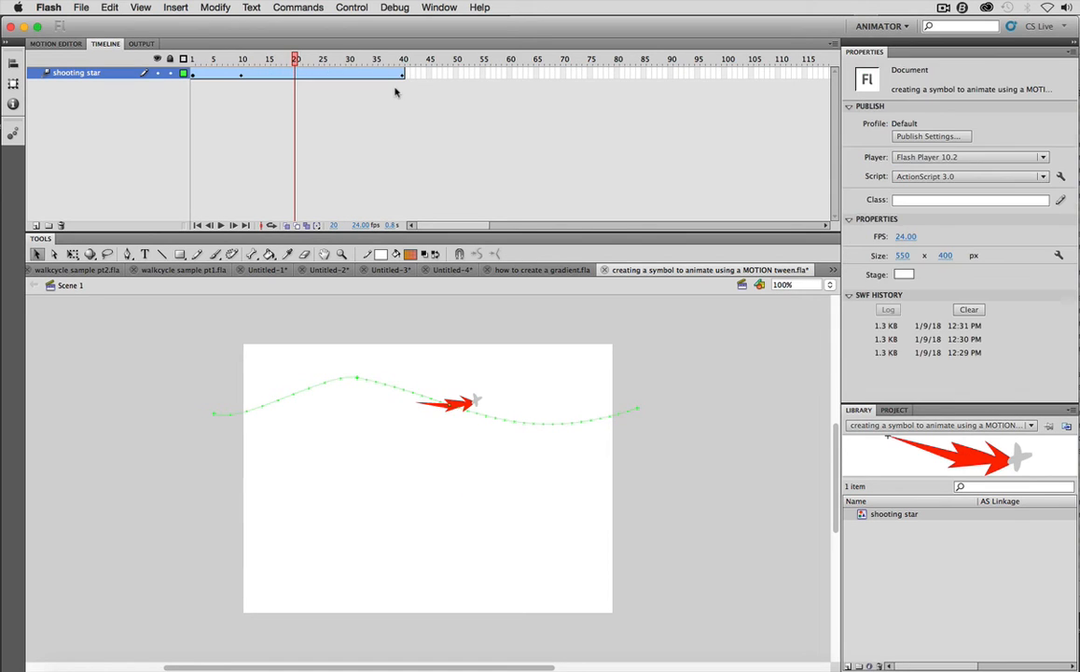
{"action": "key", "text": "super+z"}
{"action": "key", "text": "super+z"}
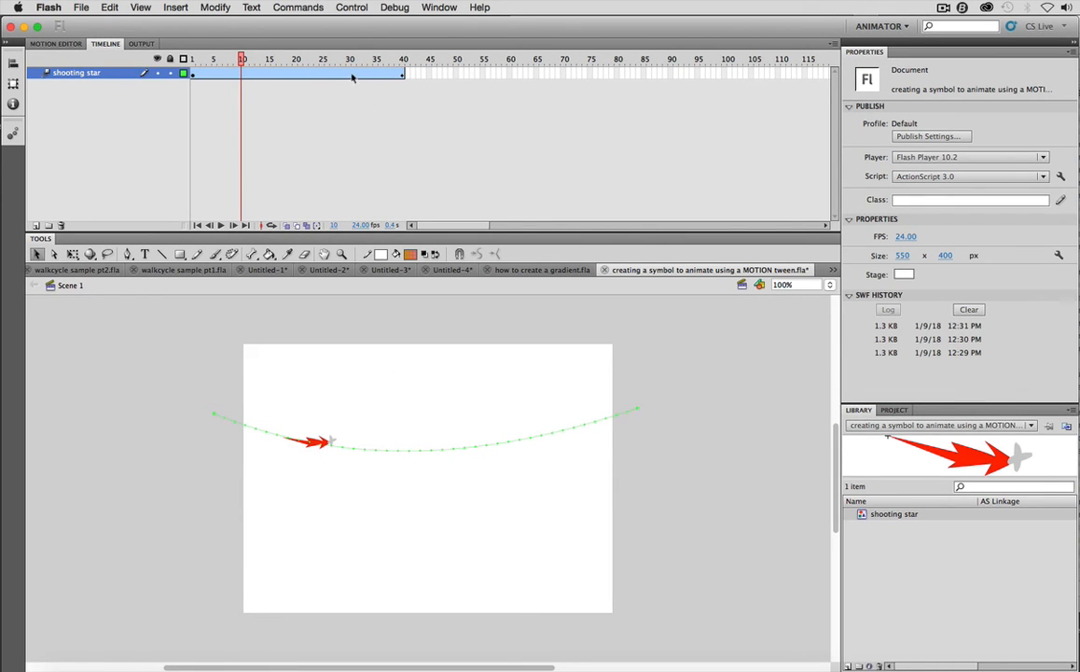
{"action": "right_click", "coordinate": [352, 77]}
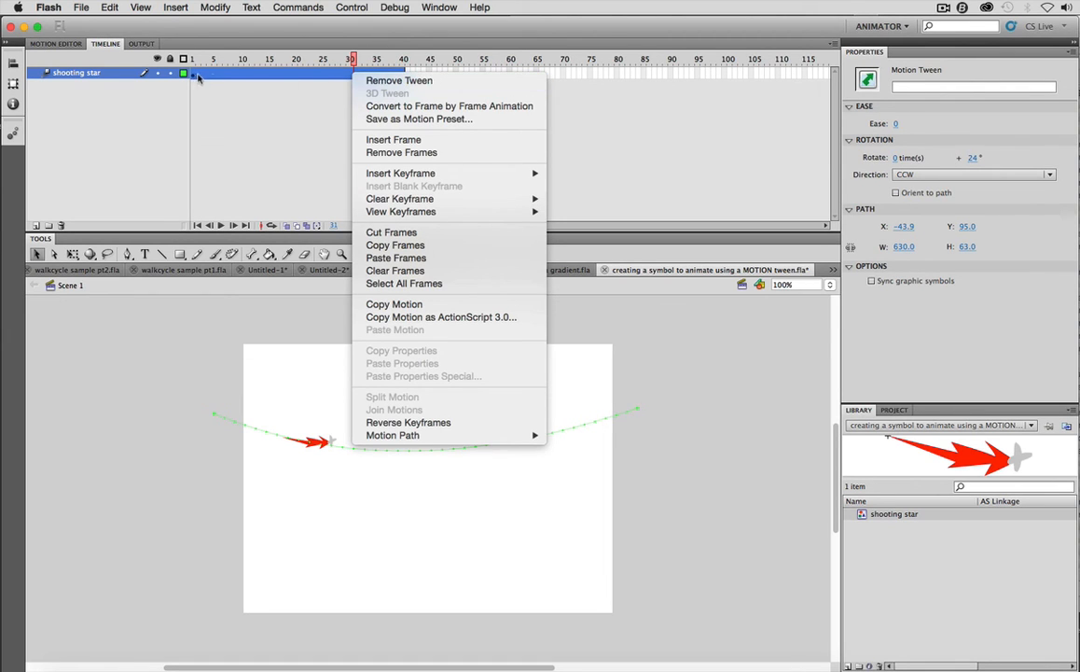
{"action": "left_click", "coordinate": [331, 139]}
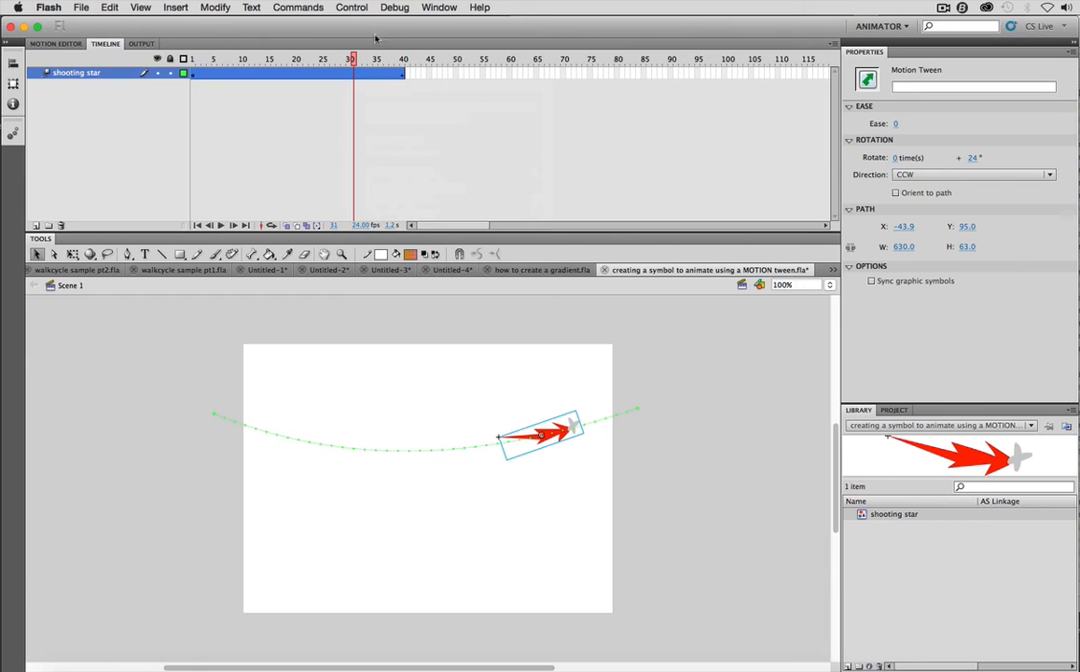